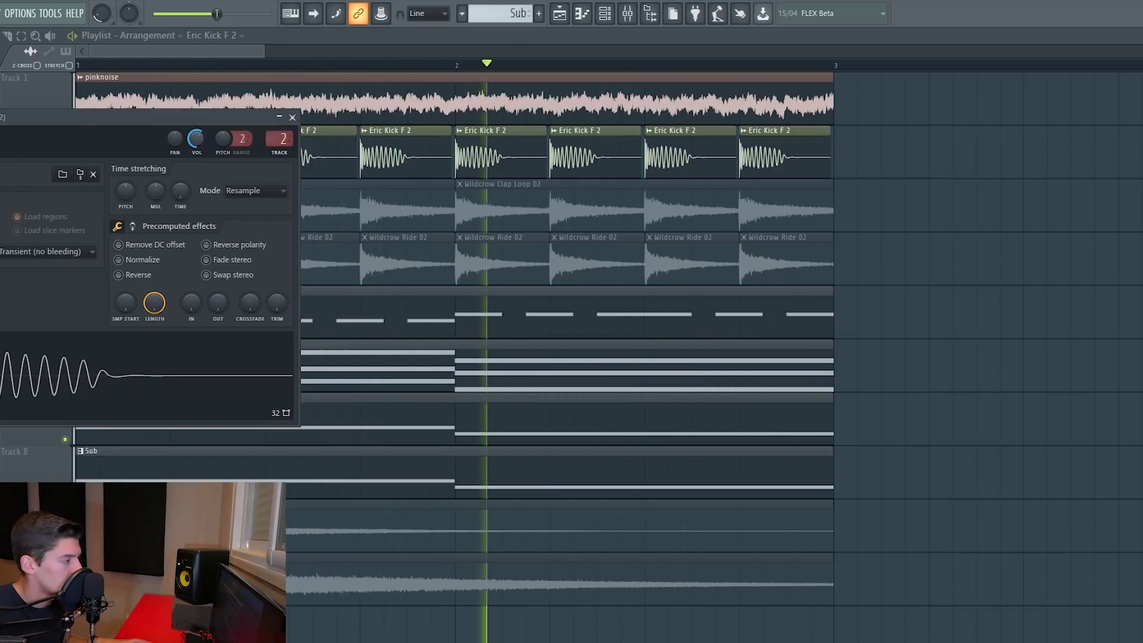
Close the kick sample's settings and play the full arrangement with all tracks
key(space)
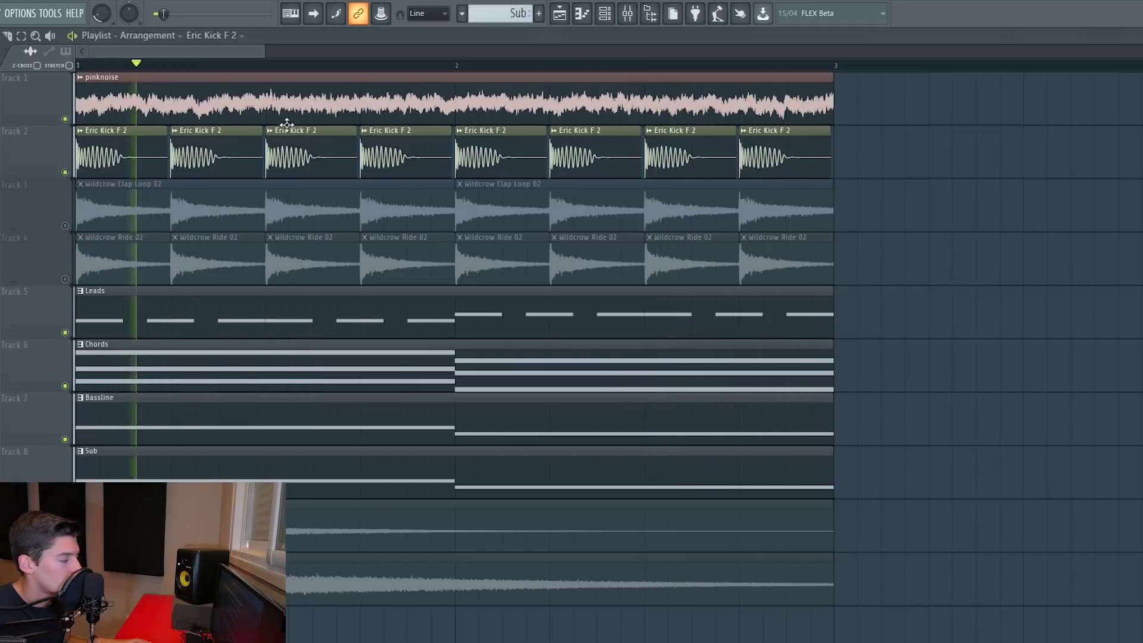
click(293, 117)
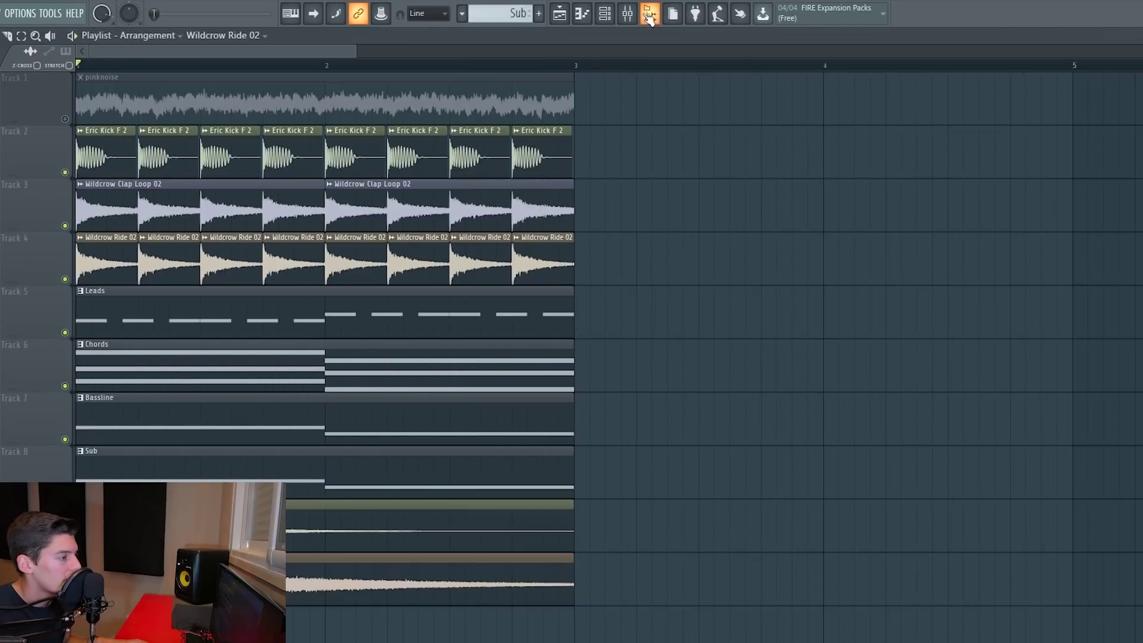
key(F9)
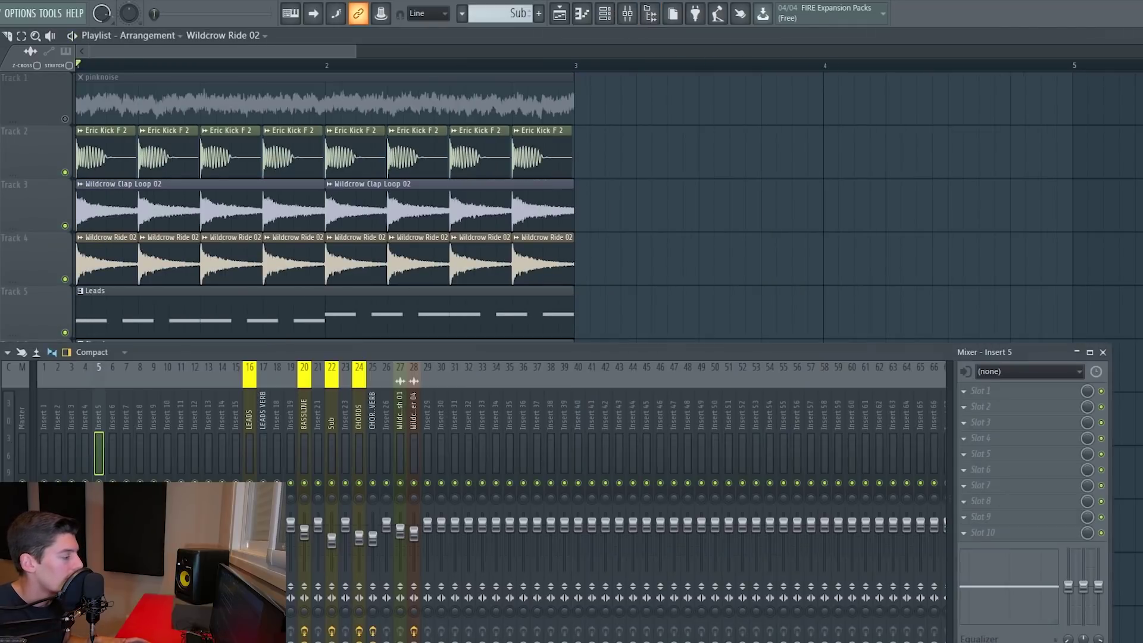
key(space)
click(1103, 352)
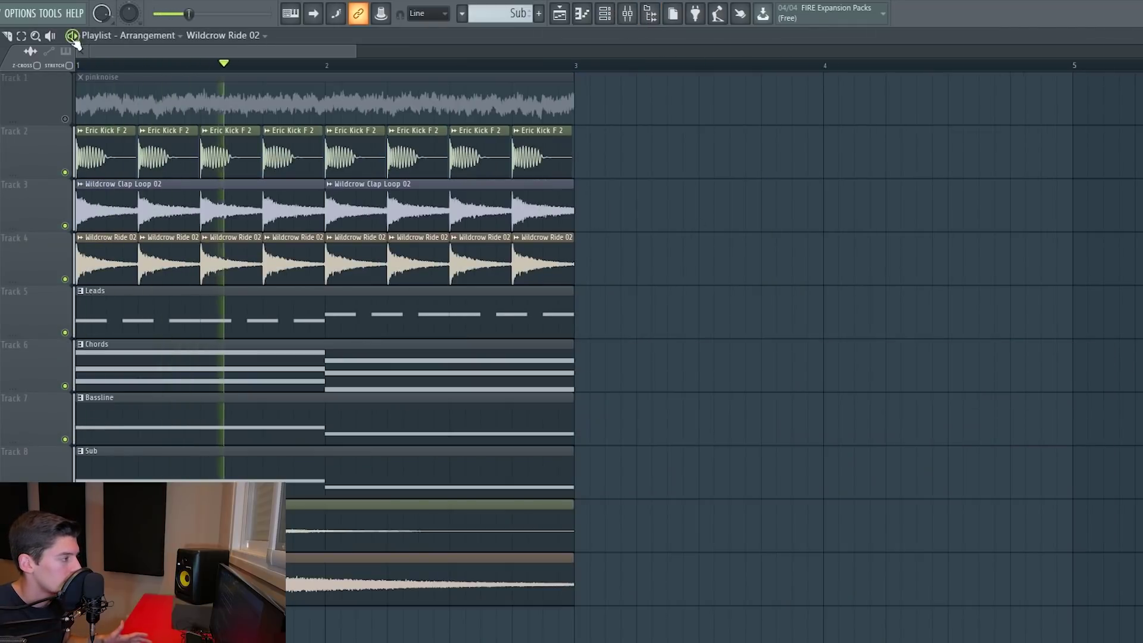
Open s(M)exoscope on the Master mixer track and play the arrangement to examine its waveform
key(space)
key(F9)
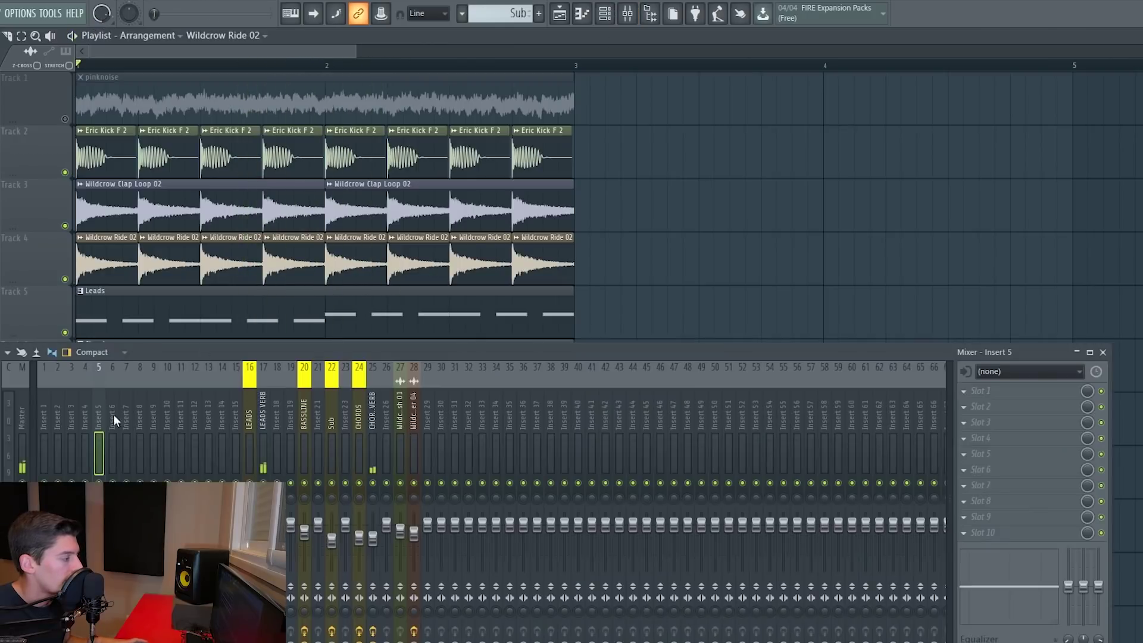
click(21, 418)
click(993, 485)
key(space)
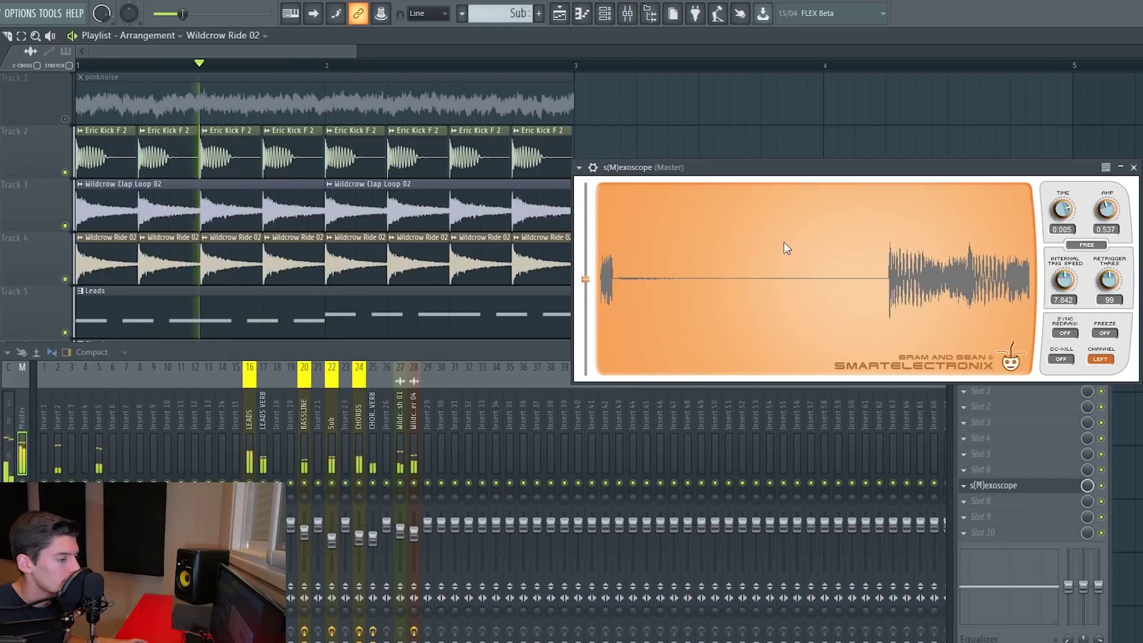
key(space)
click(724, 250)
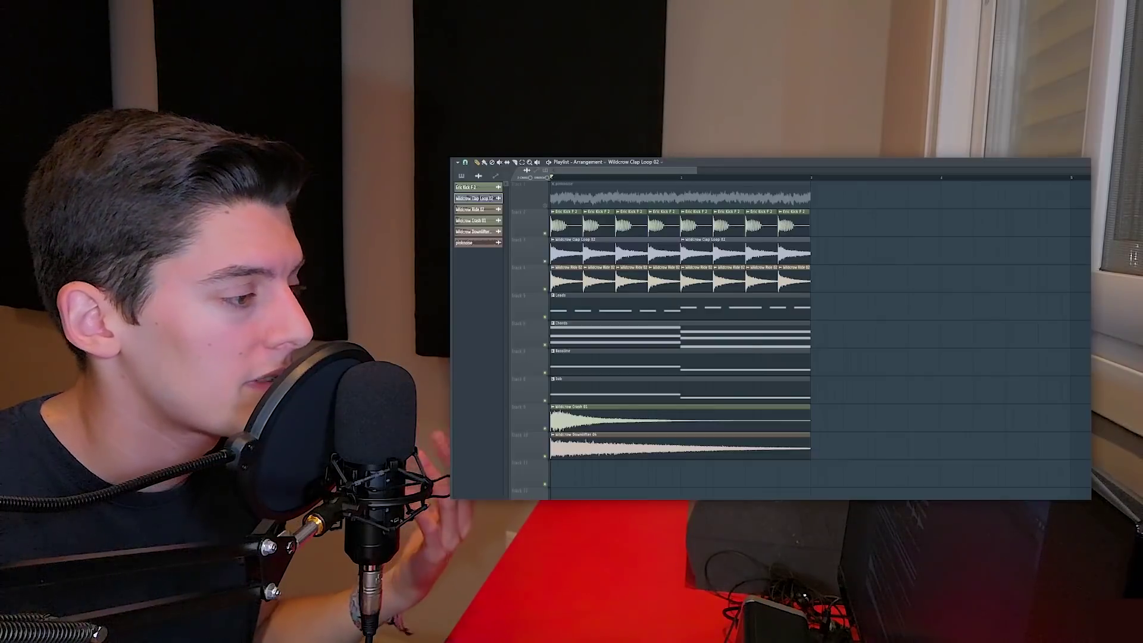
Inspect the Kickstart sidechain effect on the LEADS and BASSLINE mixer tracks
key(F9)
click(643, 369)
click(1037, 398)
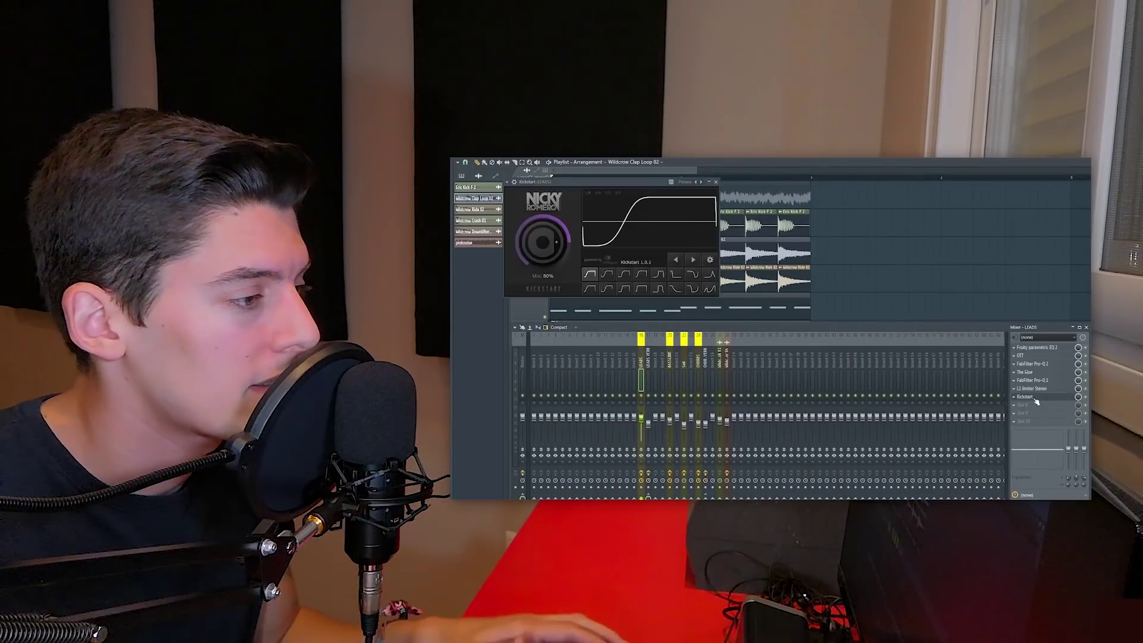
key(Escape)
click(665, 359)
click(669, 361)
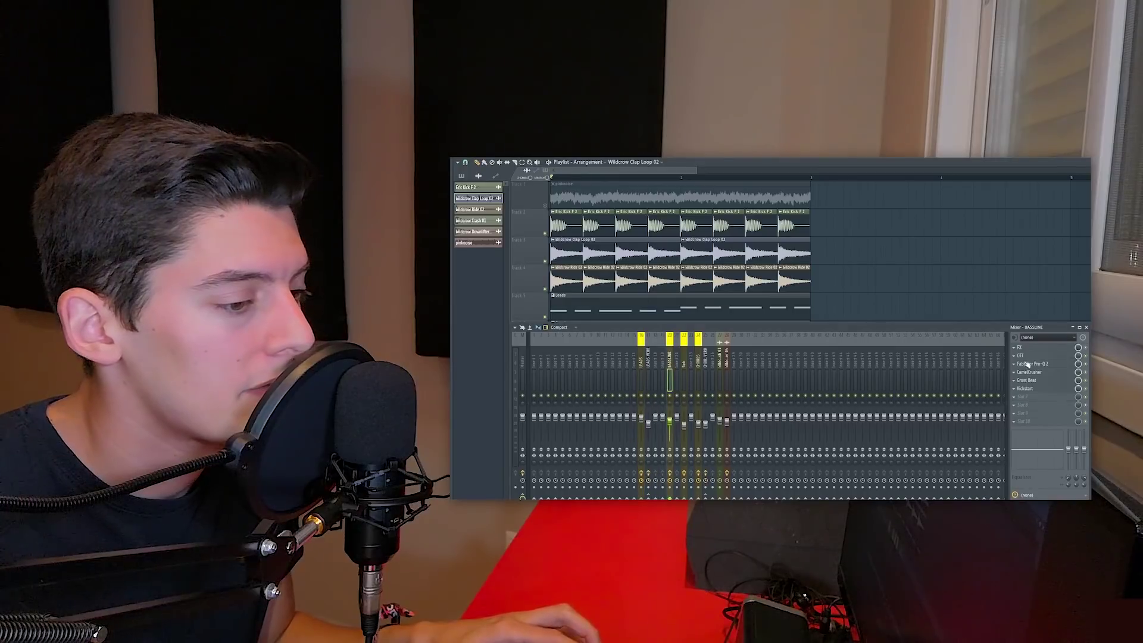
click(1029, 390)
key(Escape)
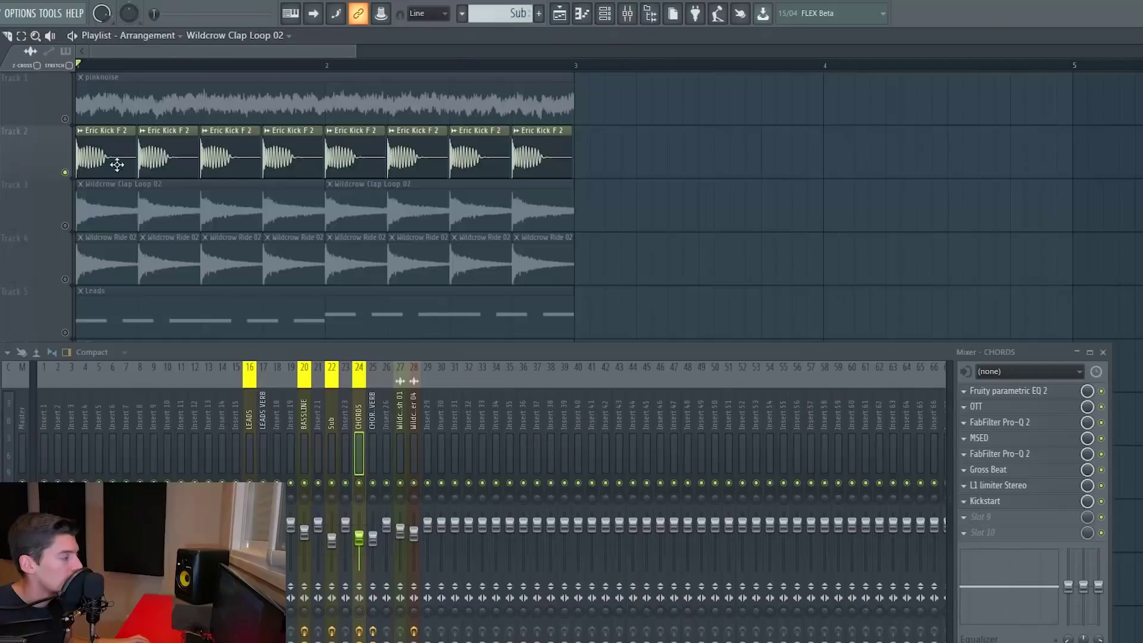
Unmute the Wildcrow Clap Loop 02 and Wildcrow Ride 02 playlist tracks and play them with the kick
click(65, 226)
click(65, 279)
key(space)
scroll(62, 84, up, 5)
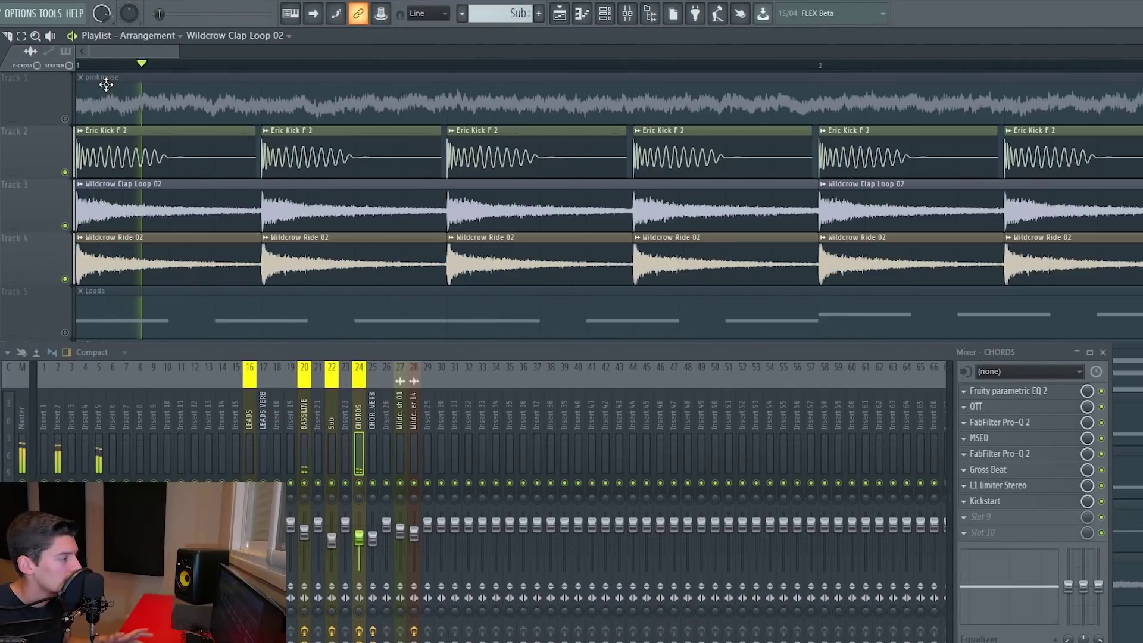
key(space)
Mute the Eric Kick F 2 playlist track and listen to the clap and ride on their own
click(64, 172)
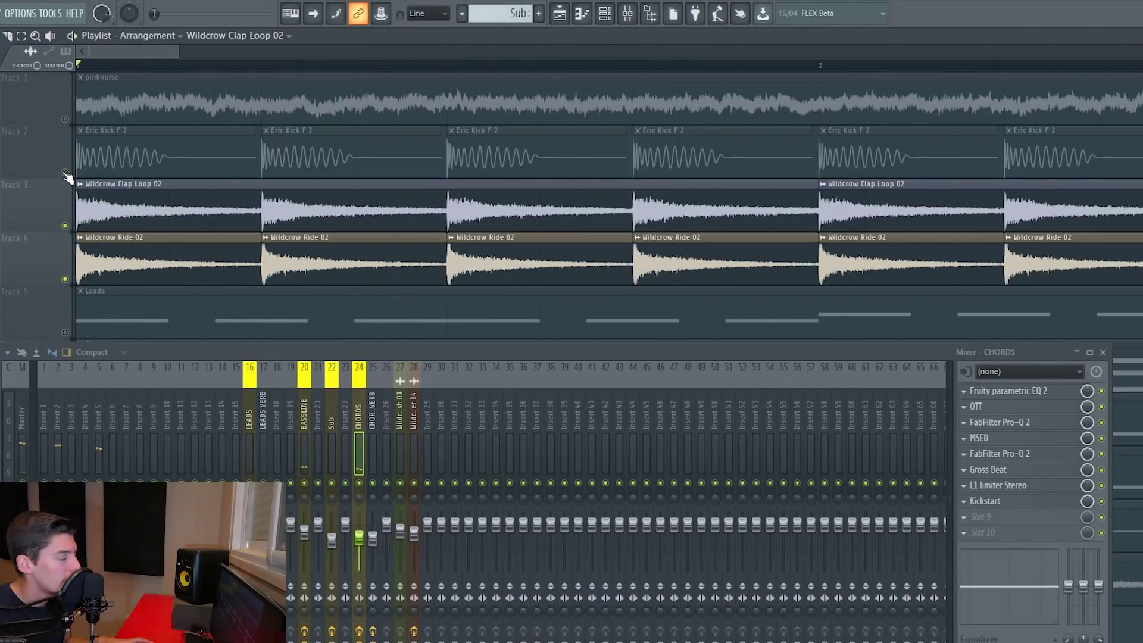
key(space)
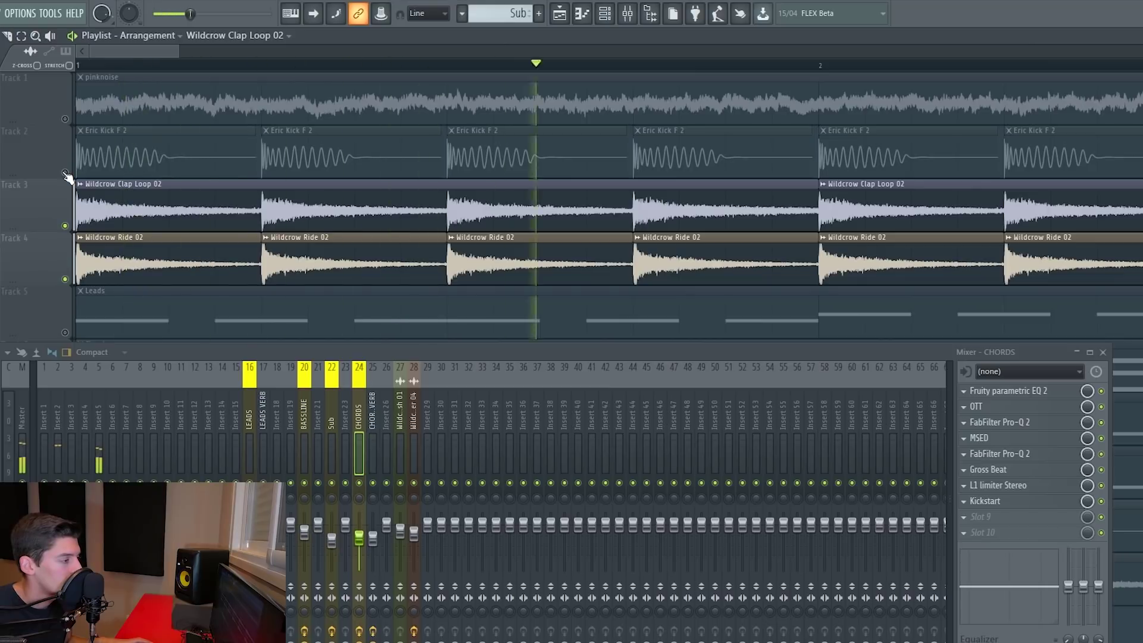
key(space)
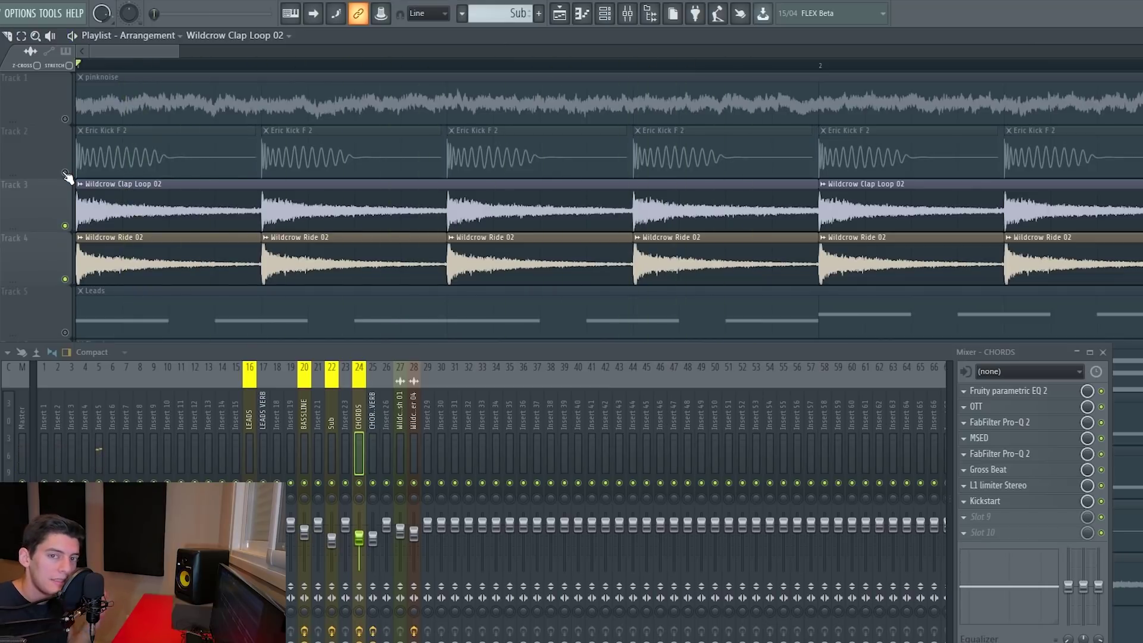
Link the Wildcrow Clap Loop 02 channel to mixer insert 5 and check the Wildcrow Ride 02 channel's routing
double_click(89, 208)
click(99, 410)
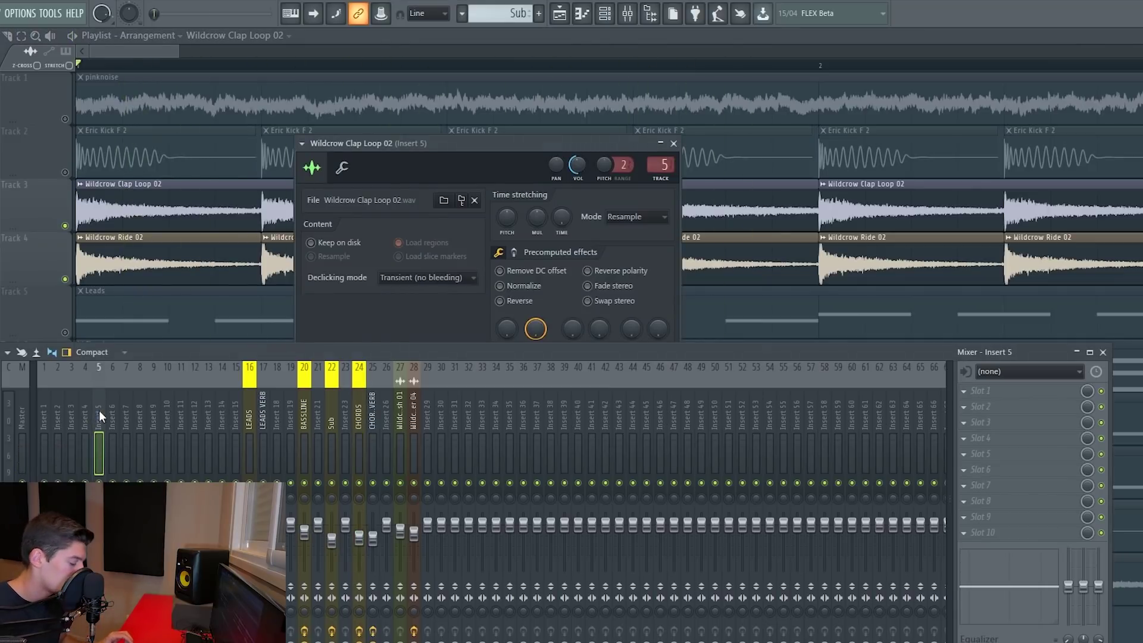
key(ctrl+l)
double_click(176, 273)
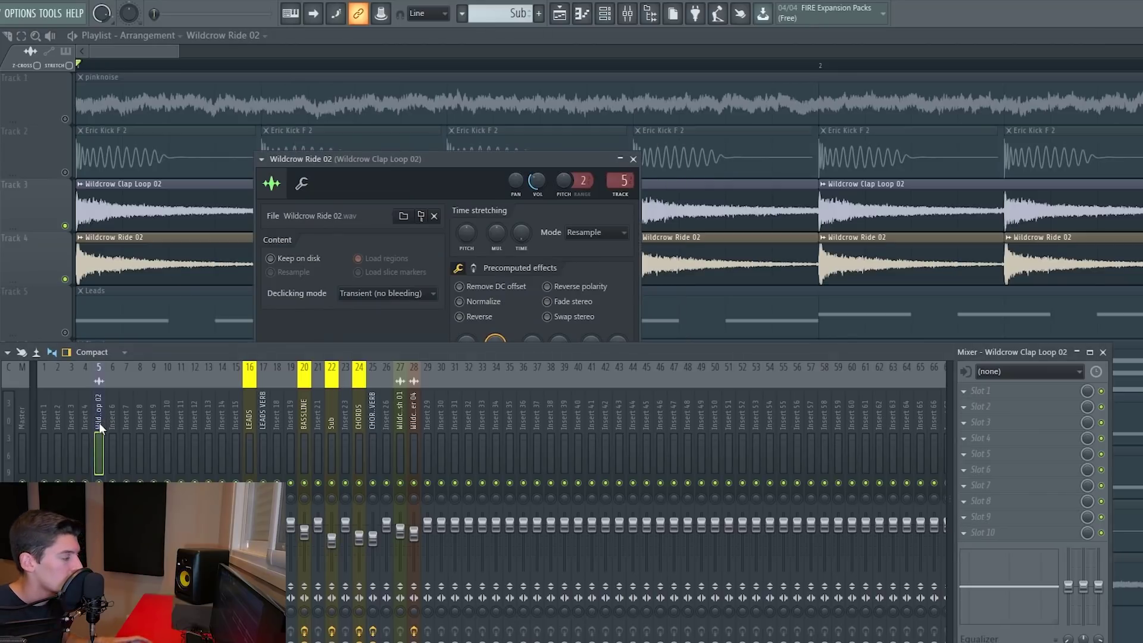
click(633, 159)
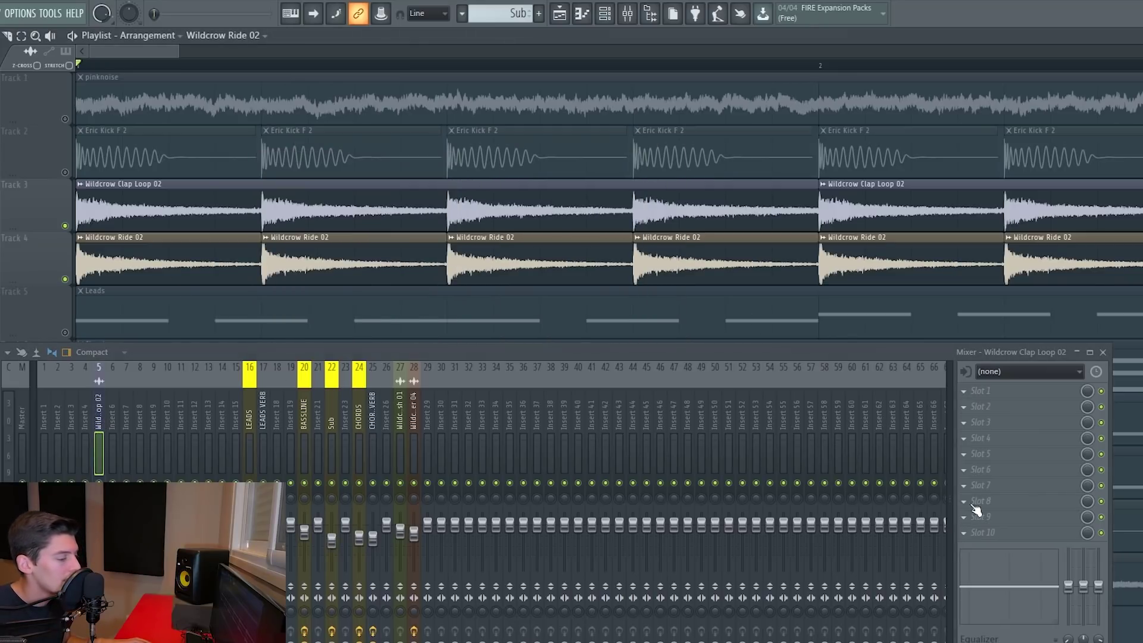
Load VolumeShaper4 into slot 9 of the Wildcrow Clap Loop 02 mixer track and move its window into clear view
click(977, 510)
click(768, 607)
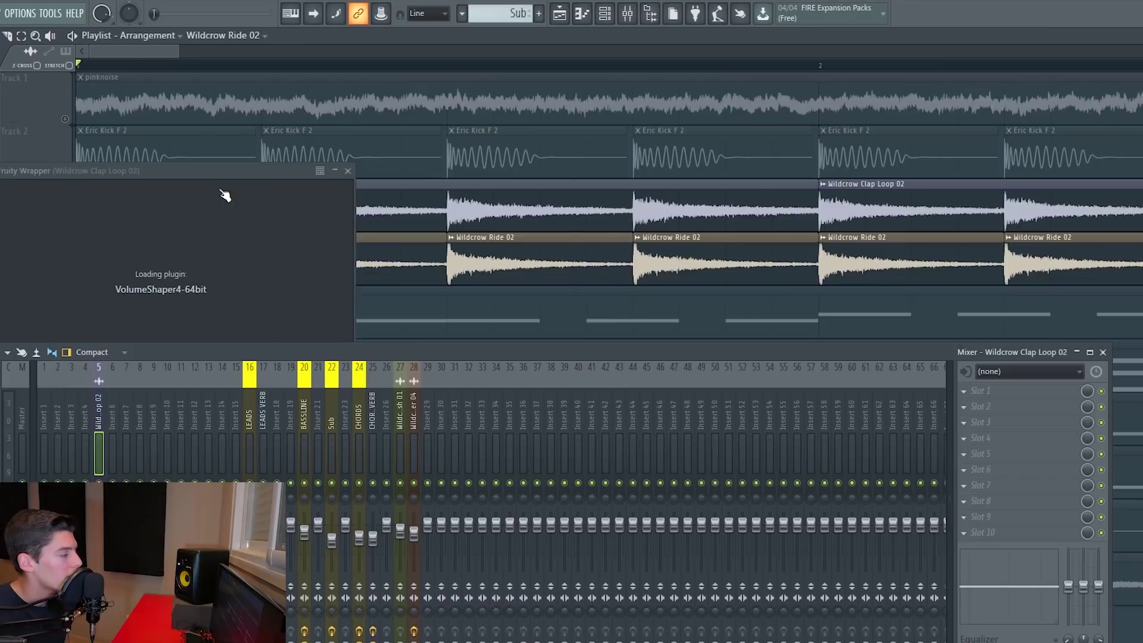
drag(193, 171, 410, 61)
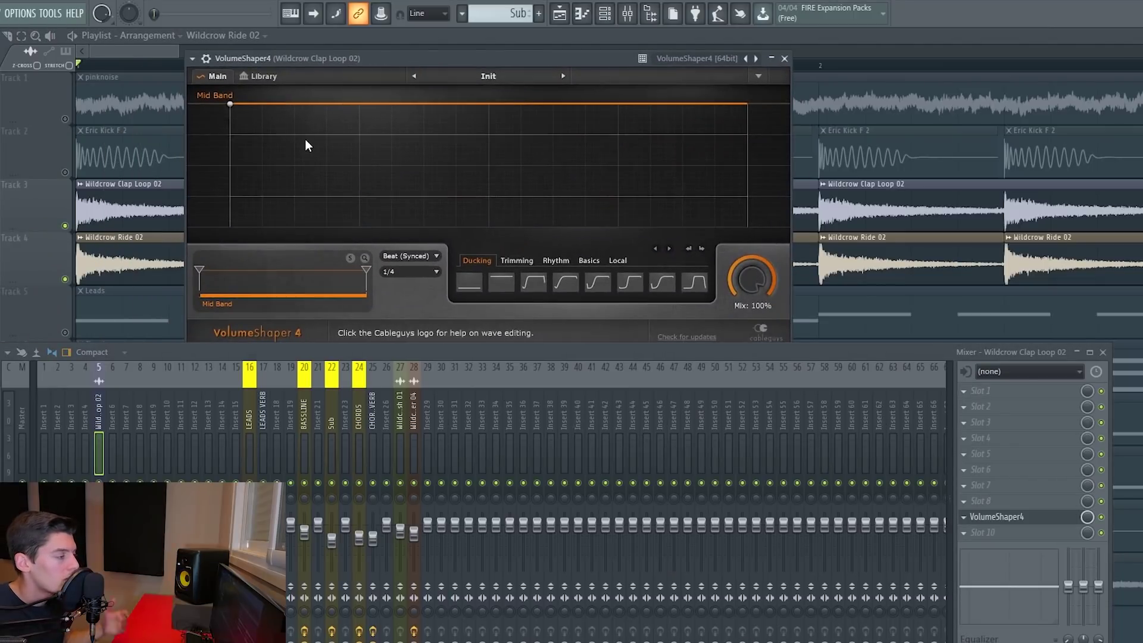
drag(330, 155, 314, 209)
drag(381, 156, 391, 130)
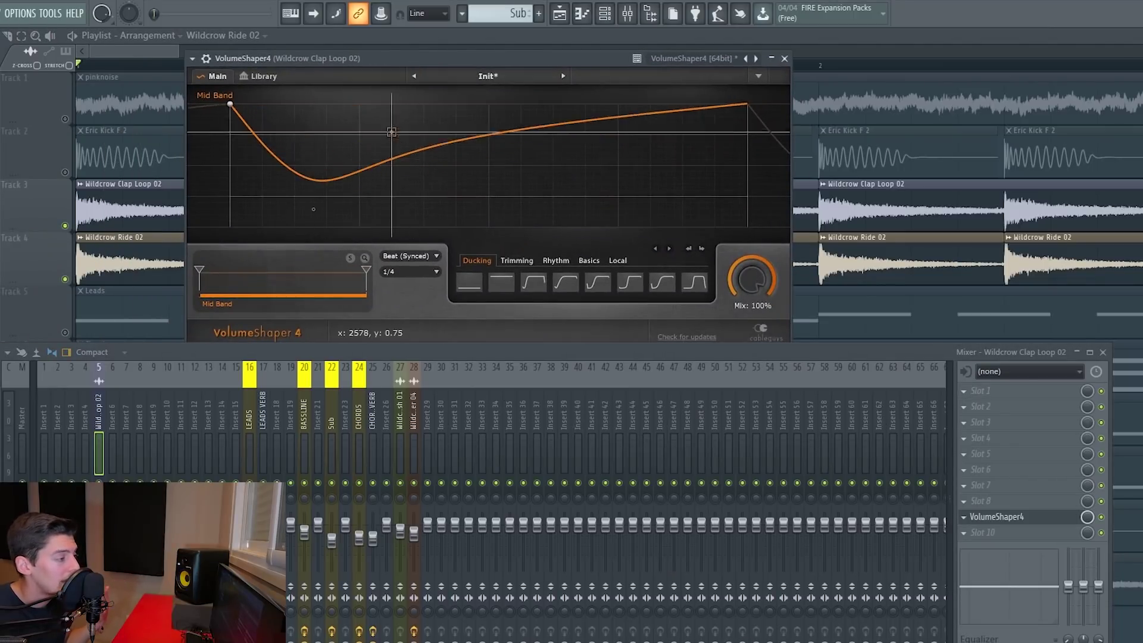
mouse_move(506, 149)
mouse_down()
mouse_move(518, 195)
mouse_move(313, 205)
mouse_up()
right_click(313, 205)
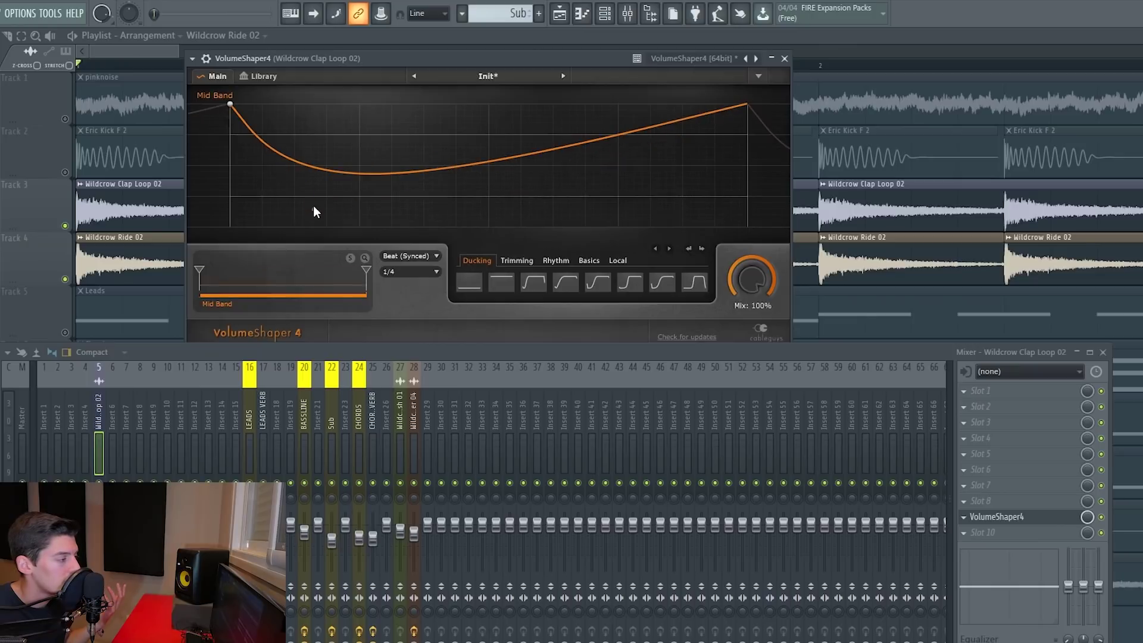
right_click(313, 206)
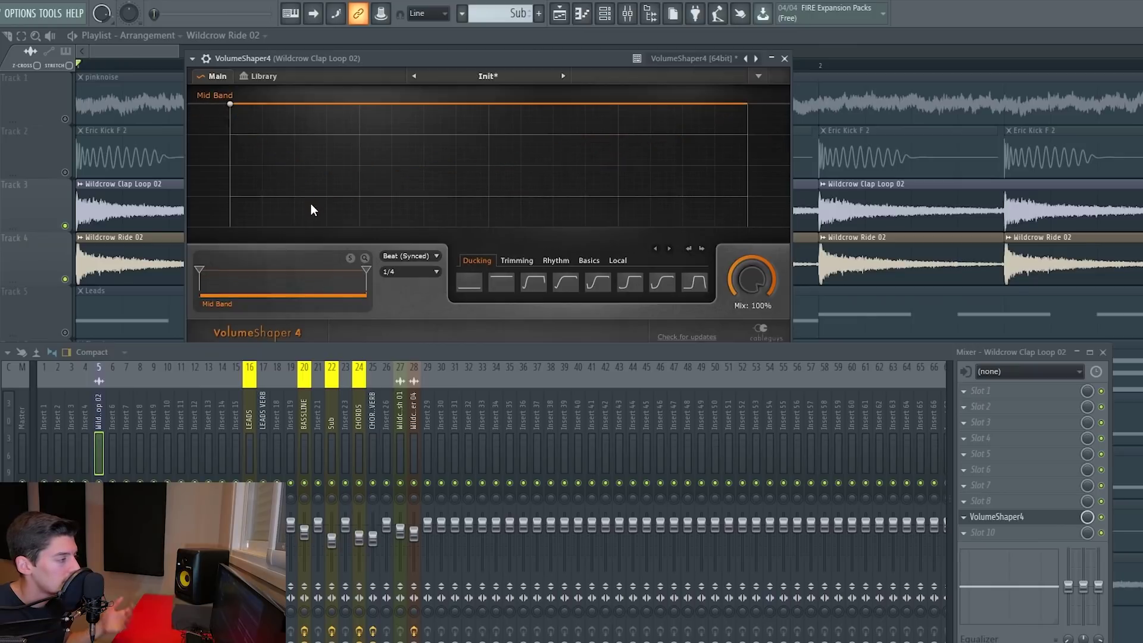
Shape the VolumeShaper4 curve with a steep rise from silence at the start, full level throughout, and a sharp drop at the end
mouse_move(230, 104)
mouse_down()
mouse_move(230, 227)
mouse_move(243, 104)
mouse_up()
right_click(243, 103)
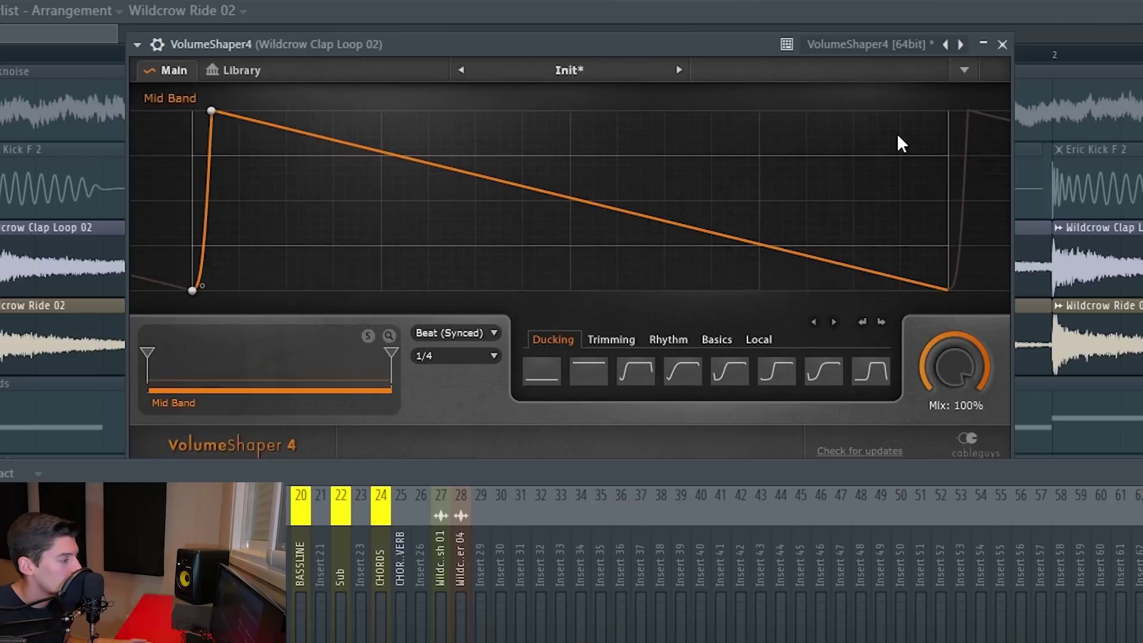
drag(896, 135, 942, 111)
drag(211, 110, 206, 110)
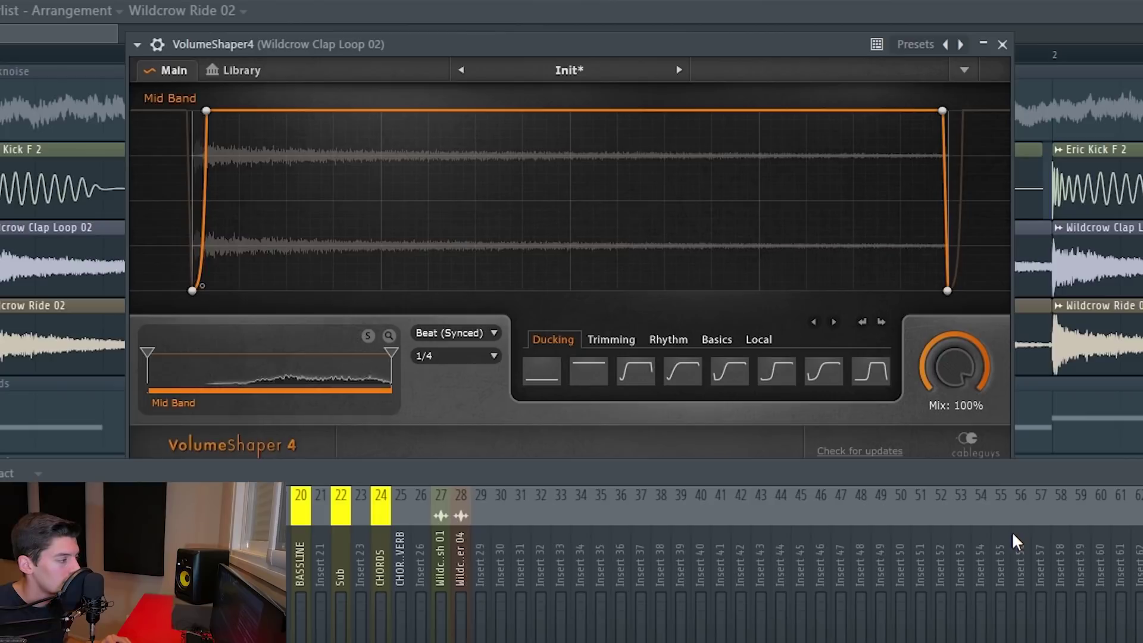
Set the VolumeShaper4 mix on the clap and ride track to 54%, stop playback and close the plugin
drag(952, 366, 952, 398)
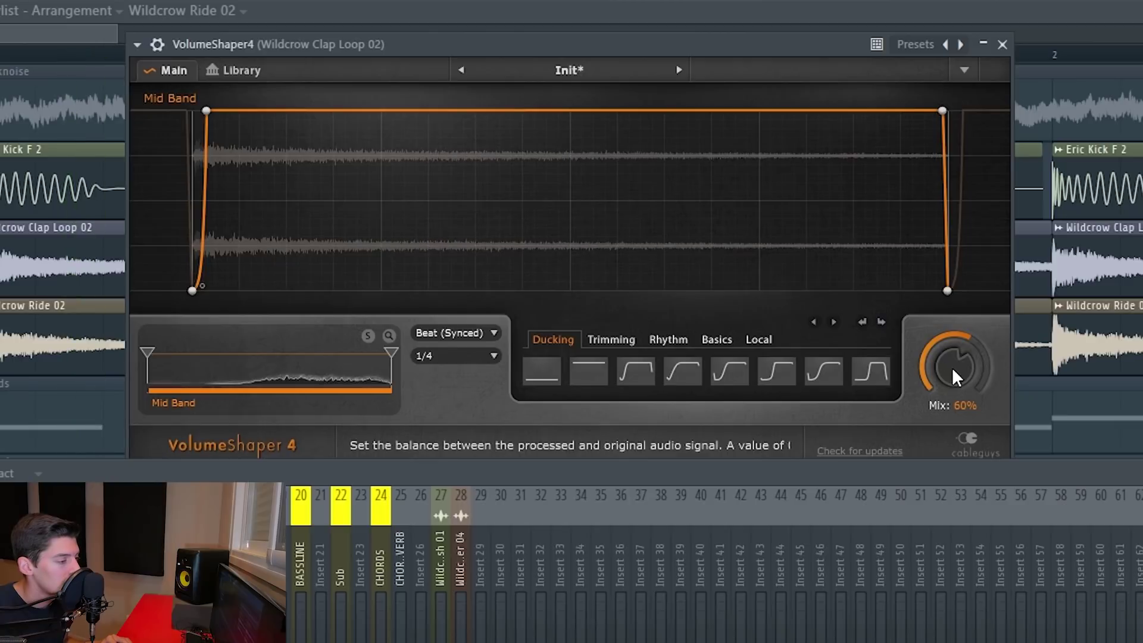
drag(952, 375, 952, 380)
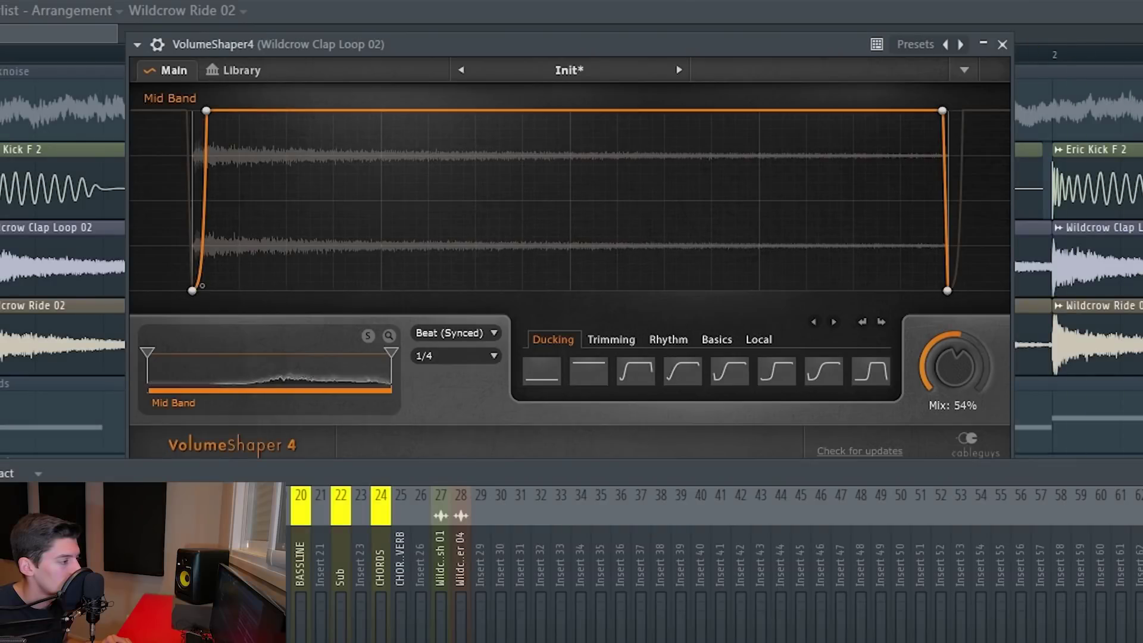
key(space)
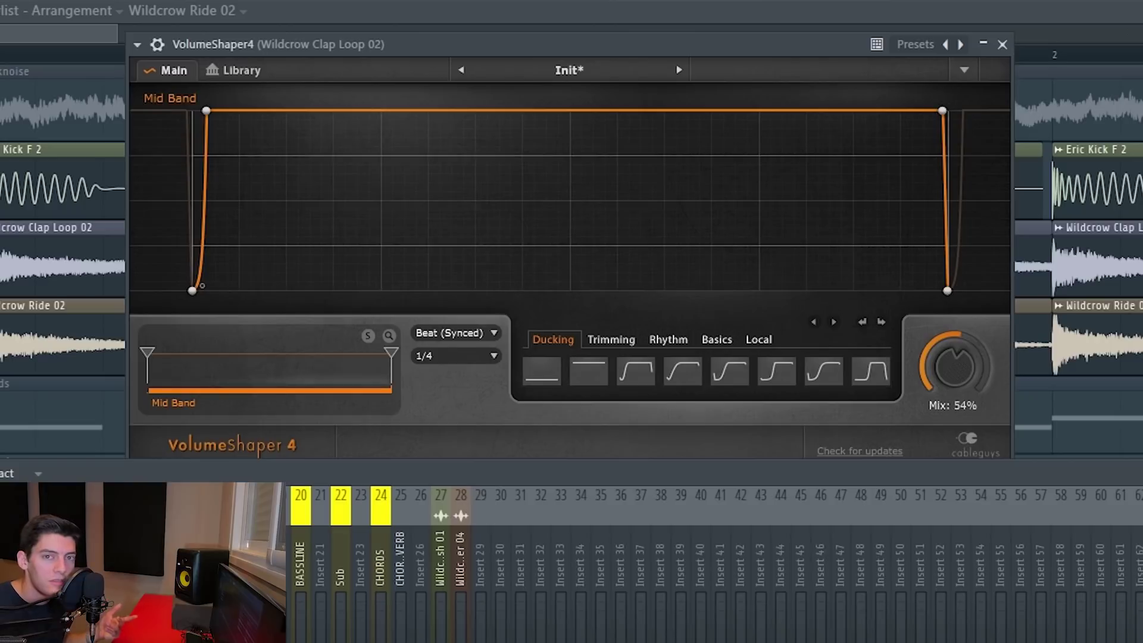
click(1002, 44)
Unmute the Leads track in the playlist
scroll(520, 136, down, 2)
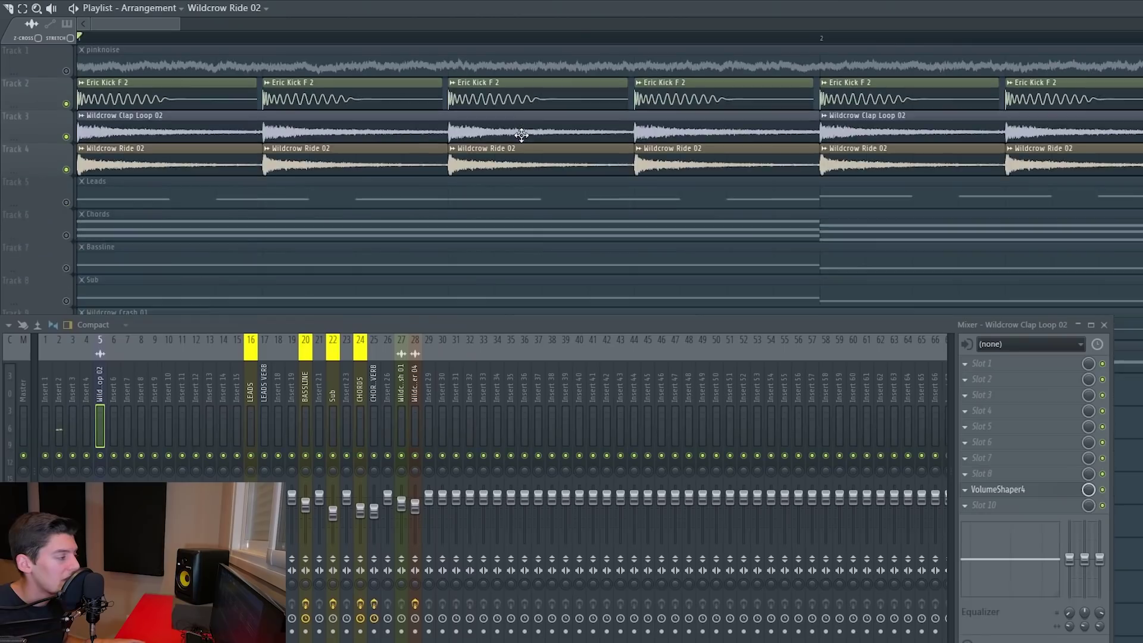
scroll(225, 115, up, 1)
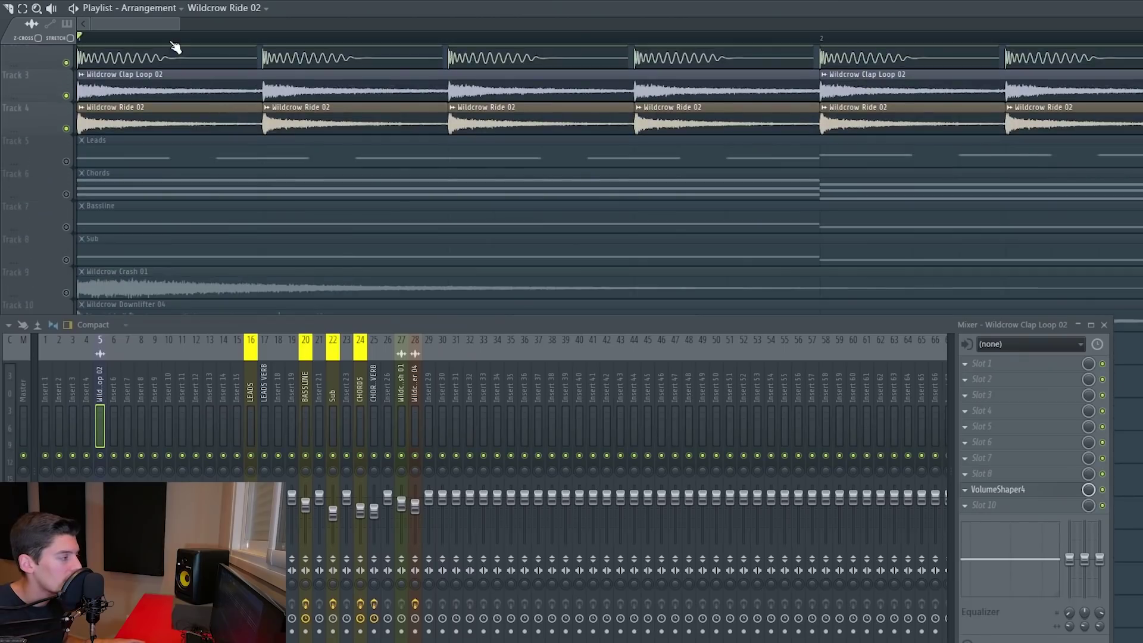
scroll(175, 48, down, 2)
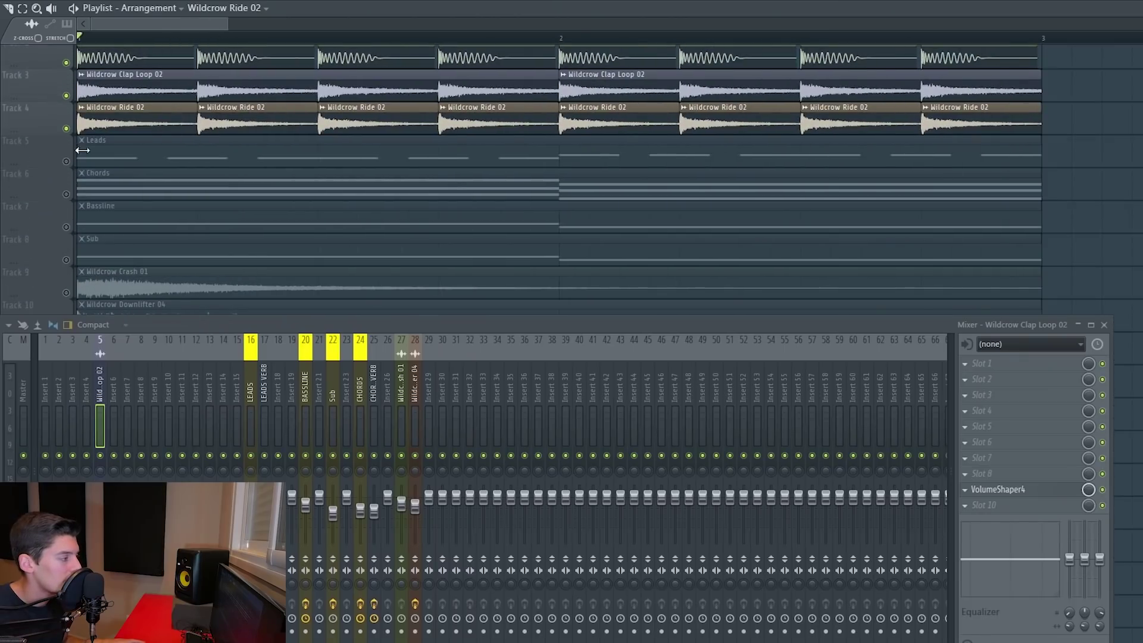
click(66, 161)
Copy the clap track's VolumeShaper4 with its settings into slot 8 of the LEADS mixer track and check its curve
click(965, 490)
drag(980, 412, 219, 384)
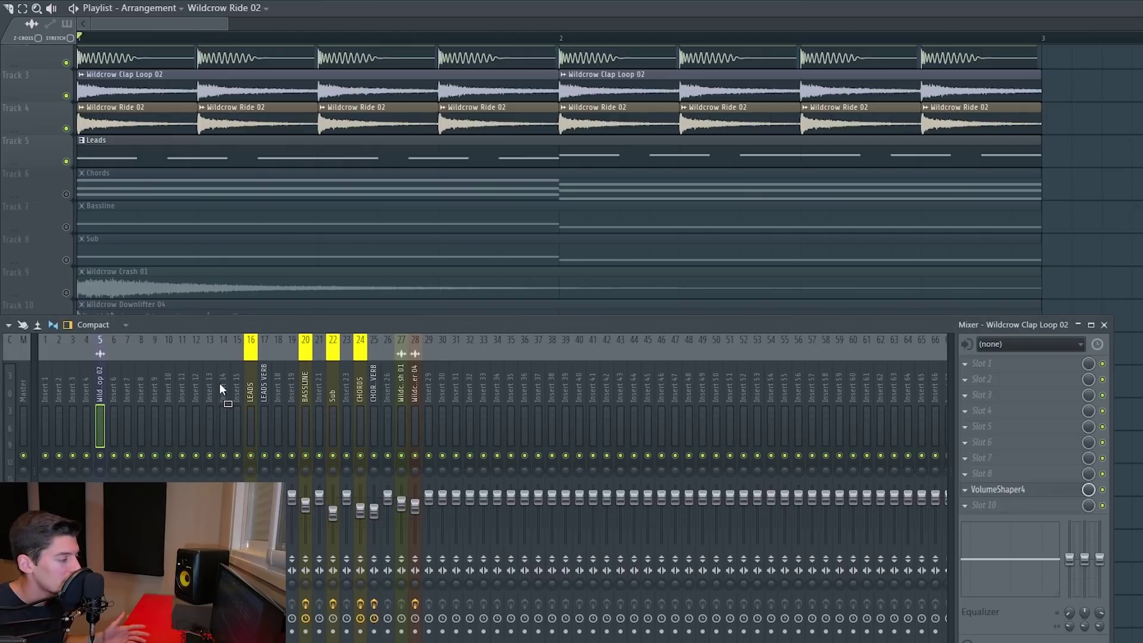
click(250, 387)
click(998, 473)
drag(125, 81, 579, 69)
key(space)
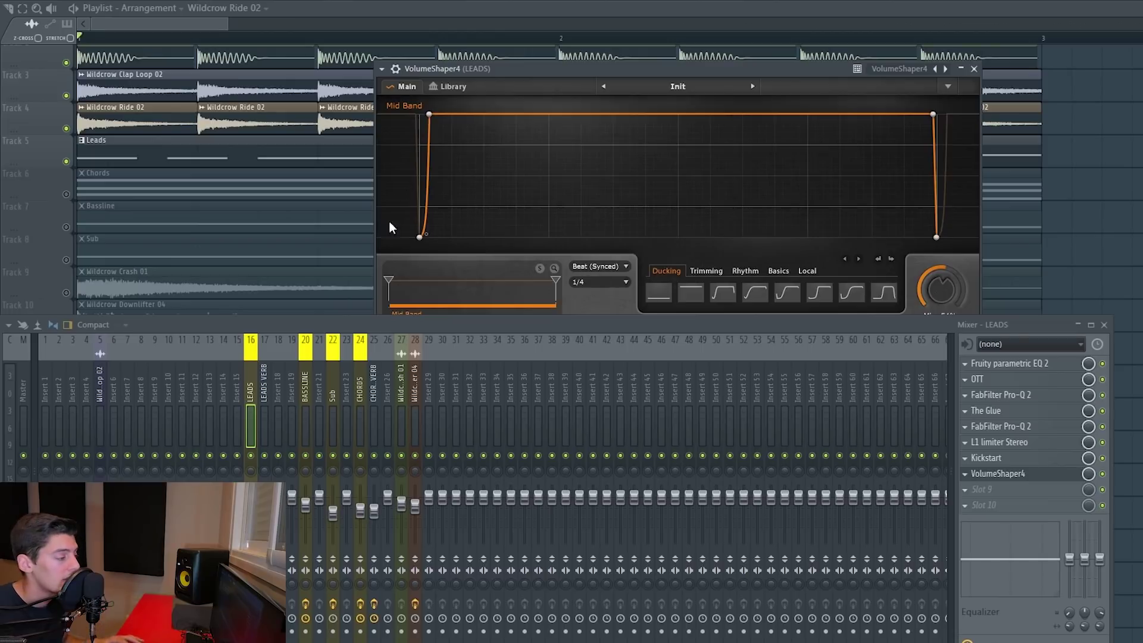
click(975, 69)
Review the effect chains on the BASSLINE, CHORDS and Sub mixer tracks
click(306, 398)
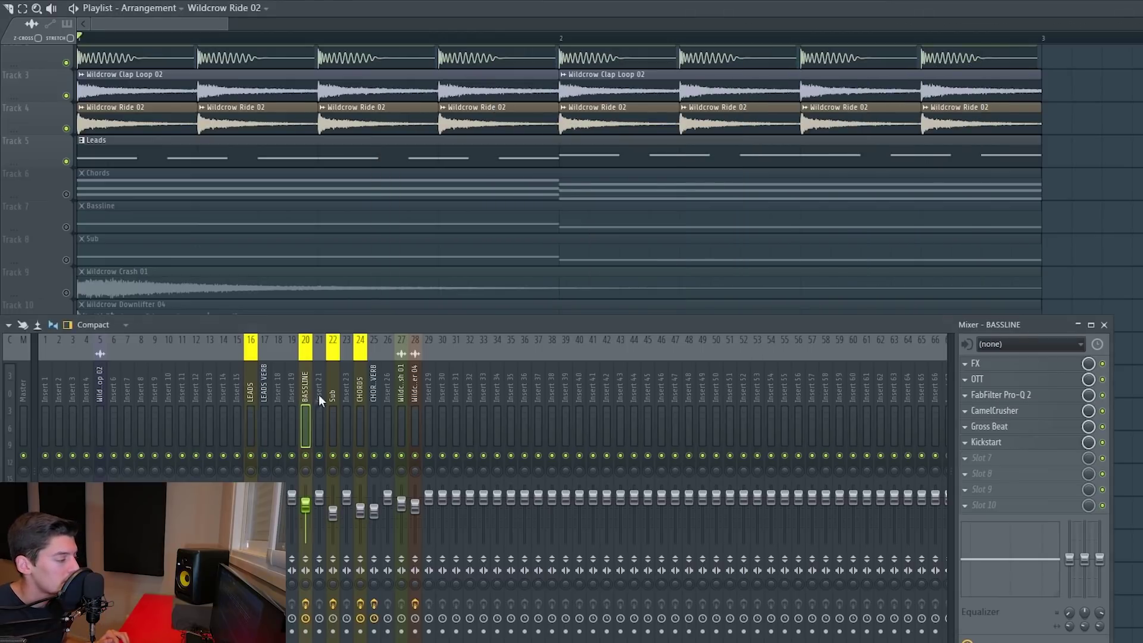
click(359, 393)
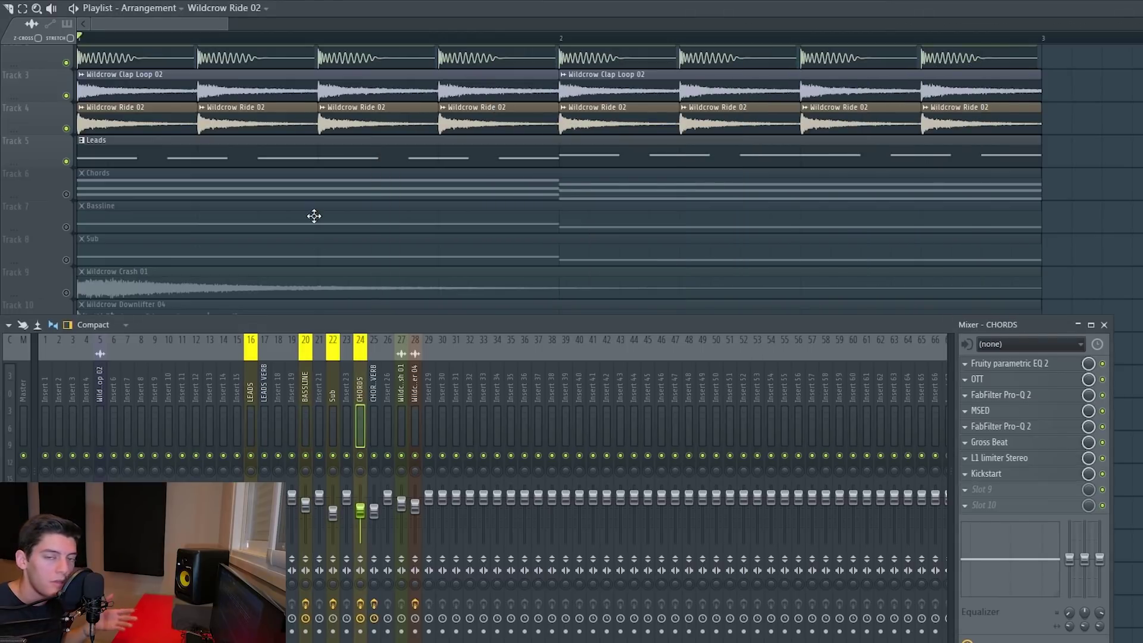
click(333, 393)
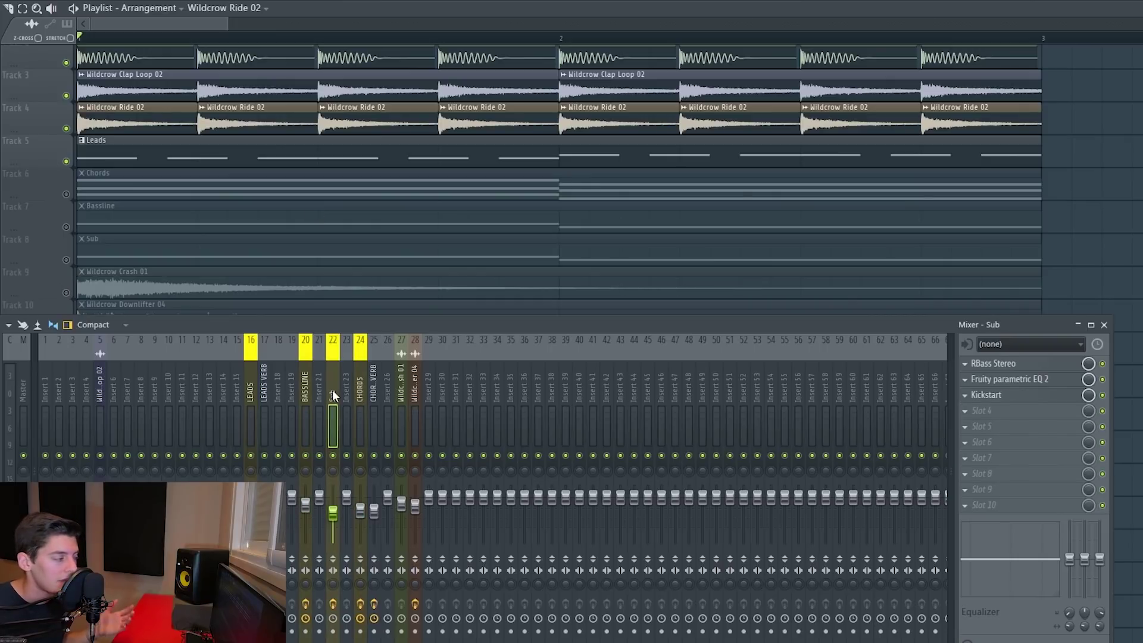
Unmute the Wildcrow Crash 01 and Wildcrow Downlifter 04 tracks in the playlist
scroll(190, 208, down, 2)
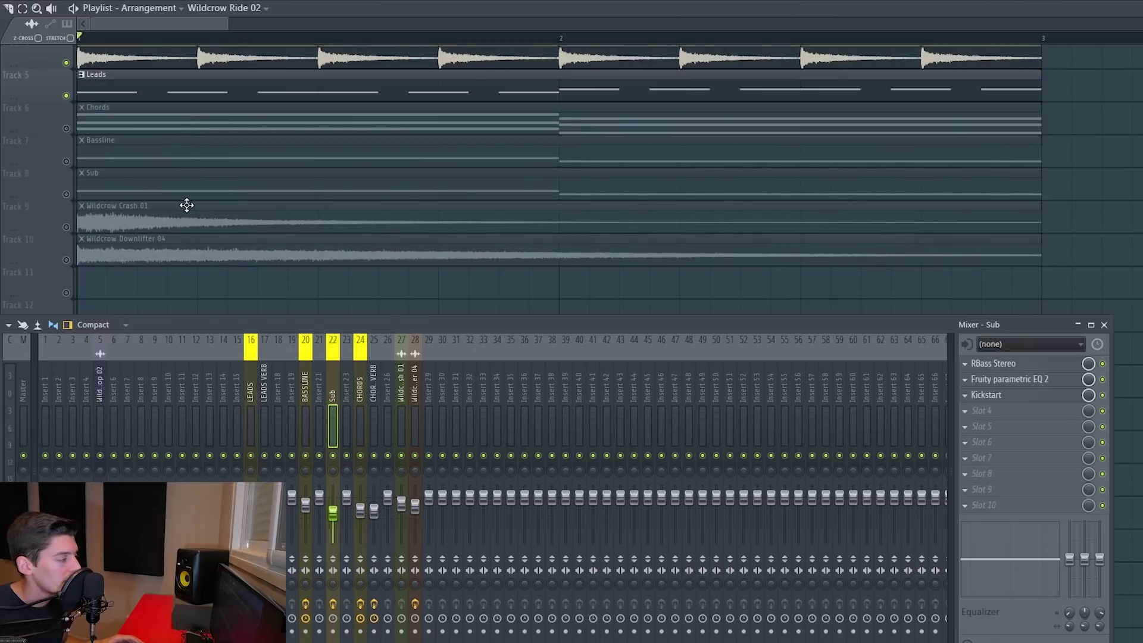
drag(68, 227, 69, 262)
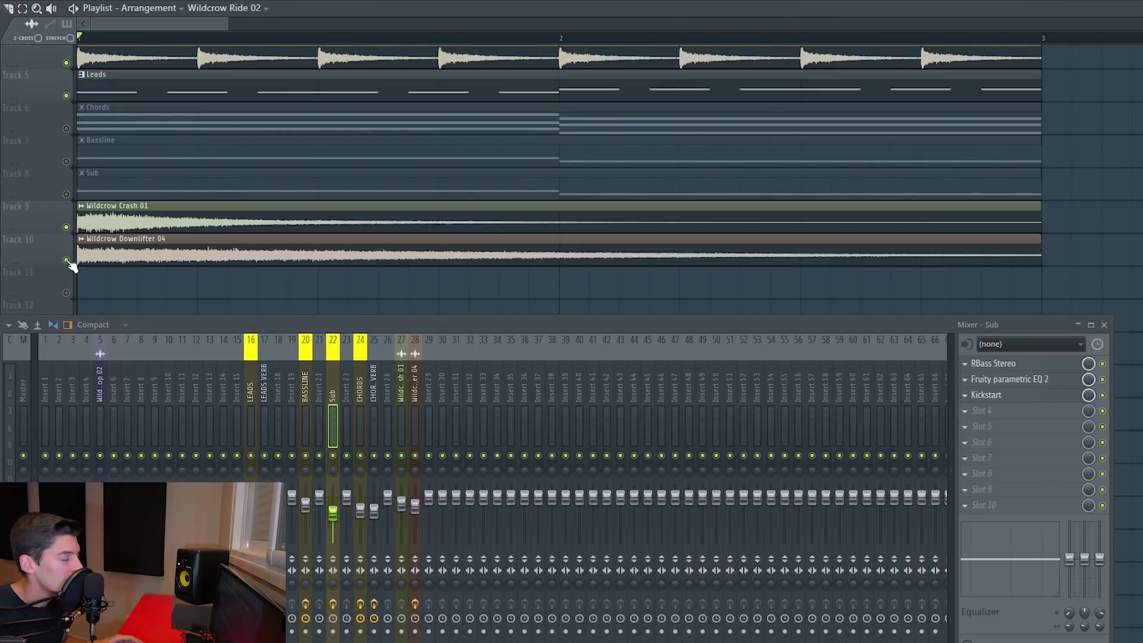
click(125, 245)
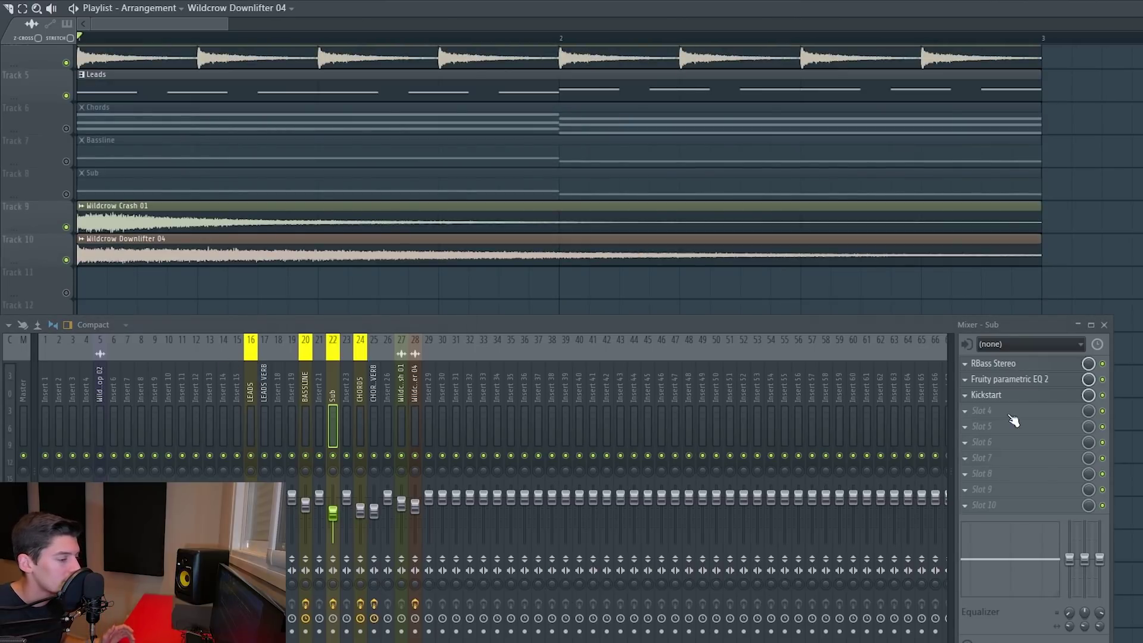
Copy the LEADS VolumeShaper4 to slot 1 of the crash mixer track and slot 2 of the downlifter track, and close the plugin
click(246, 395)
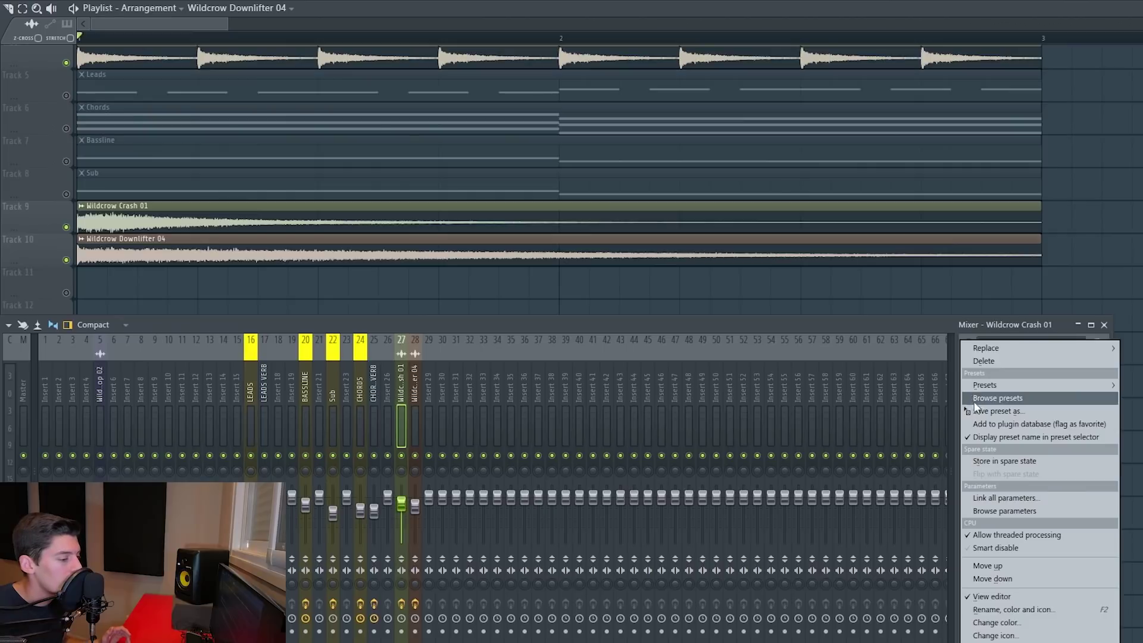
drag(979, 410, 609, 423)
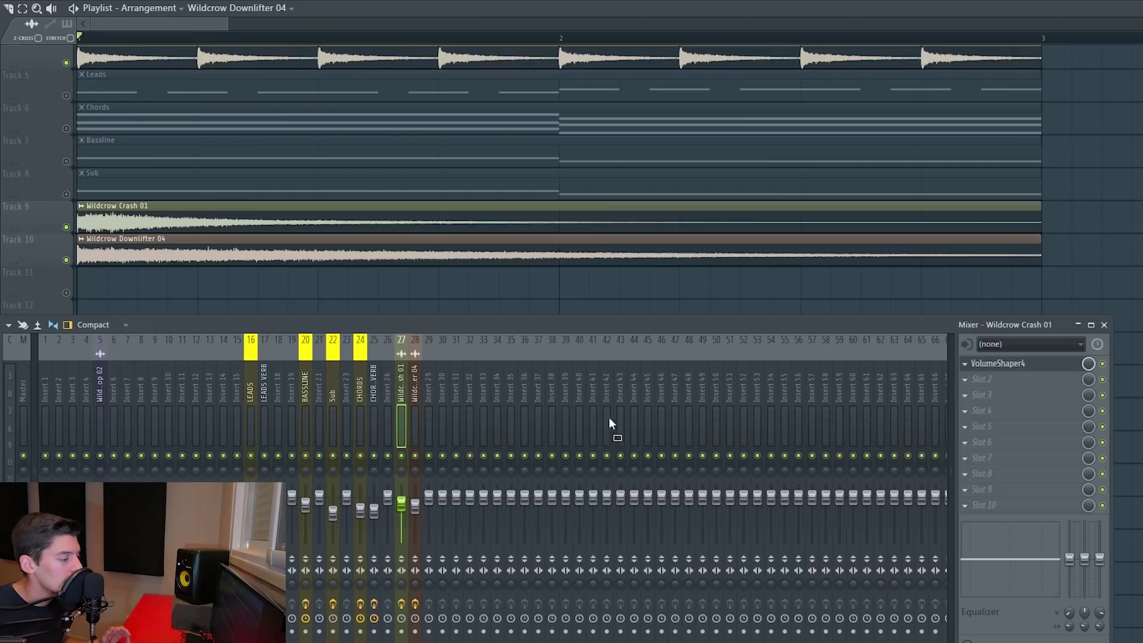
click(419, 397)
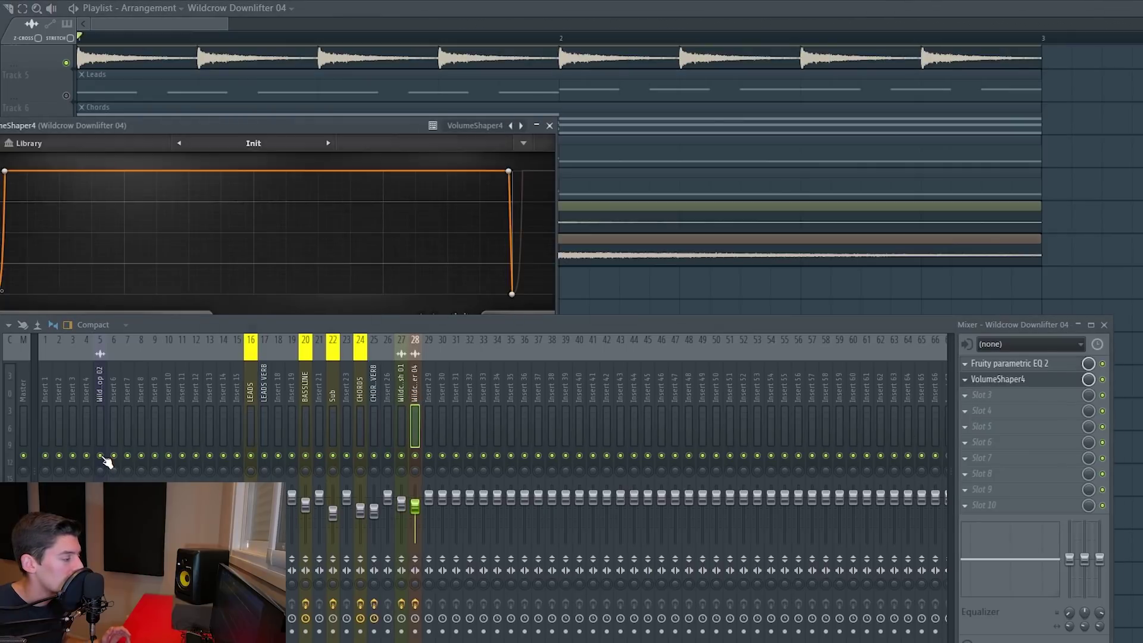
click(550, 125)
Play the crash and downlifter with the kick, stop playback and check the curve and mix in the crash track's VolumeShaper4
click(271, 207)
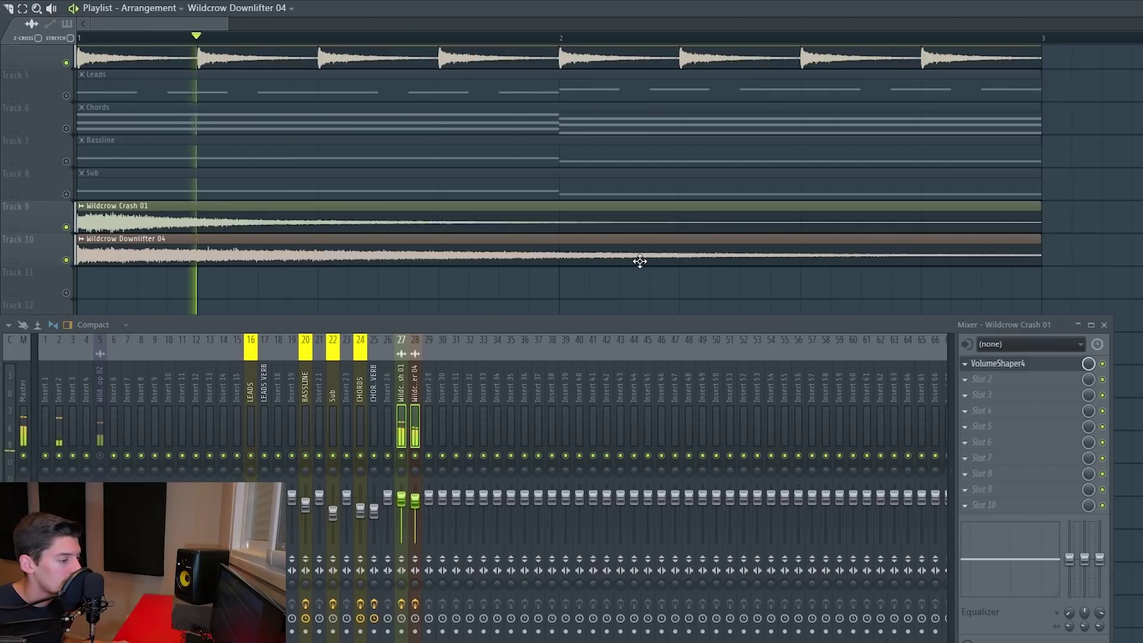
click(1006, 363)
drag(454, 55, 477, 58)
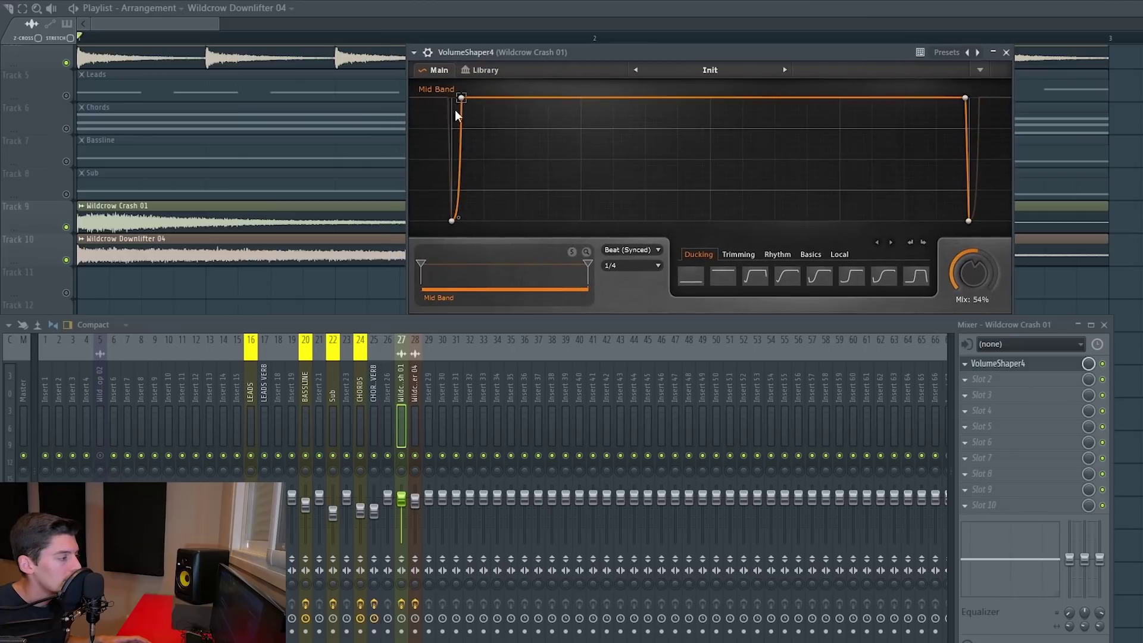
Select the crash and downlifter clips, remove VolumeShaper4 from the crash mixer track and close the mixer after checking the downlifter's effect chain
drag(219, 263, 199, 216)
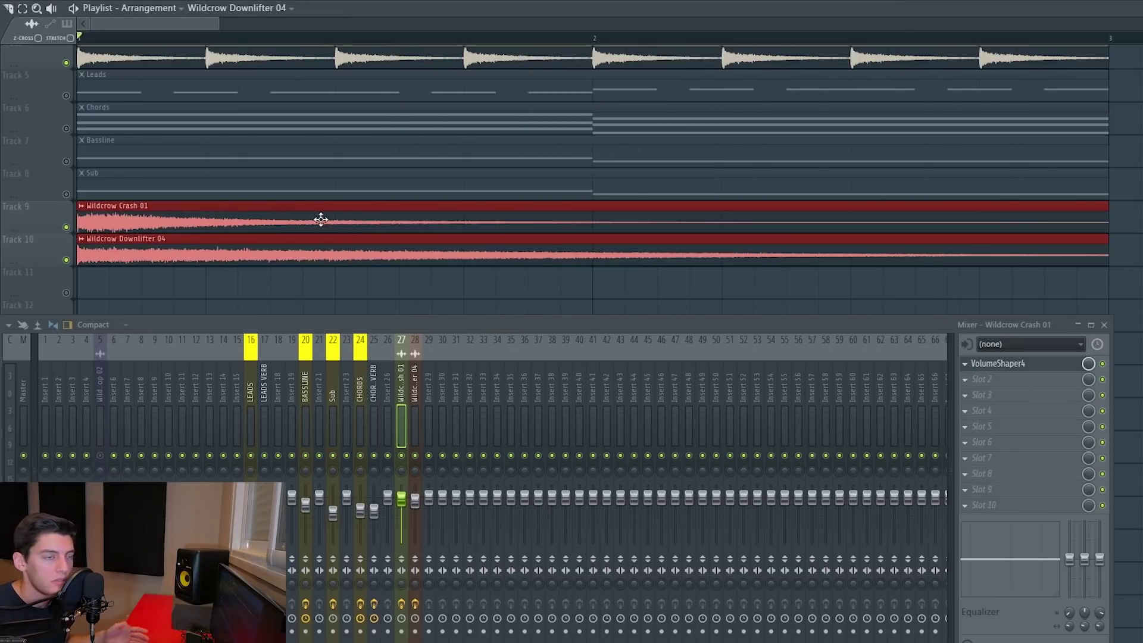
click(965, 362)
click(966, 363)
click(415, 387)
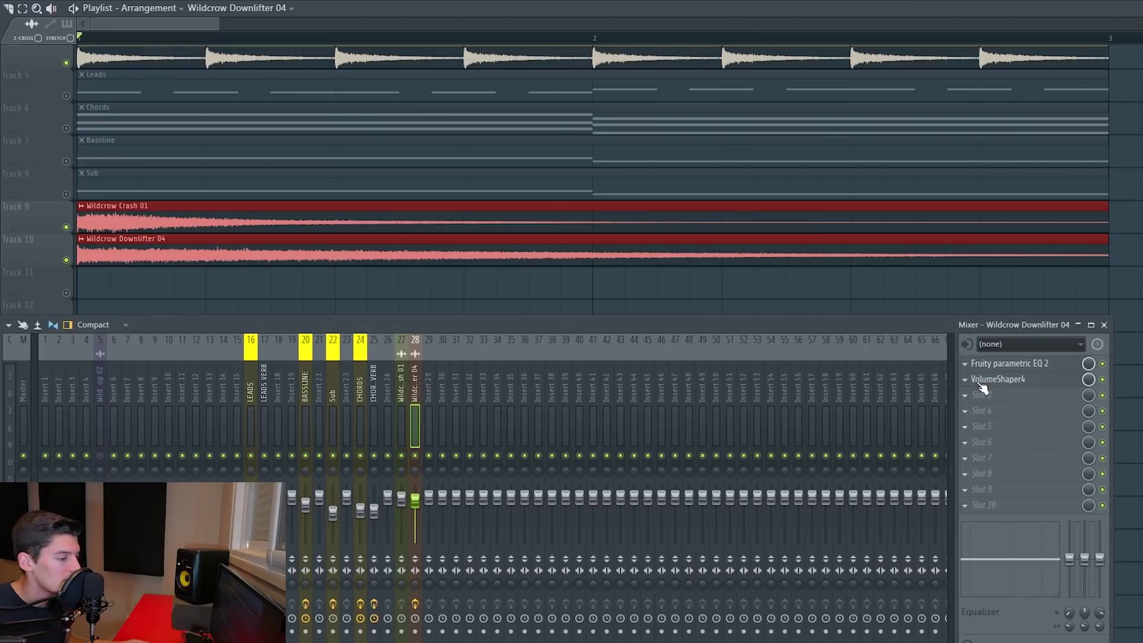
click(1105, 325)
Trim a sliver off the start of the crash and downlifter clips and set the playlist's first beat as the loop range
scroll(85, 264, up, 4)
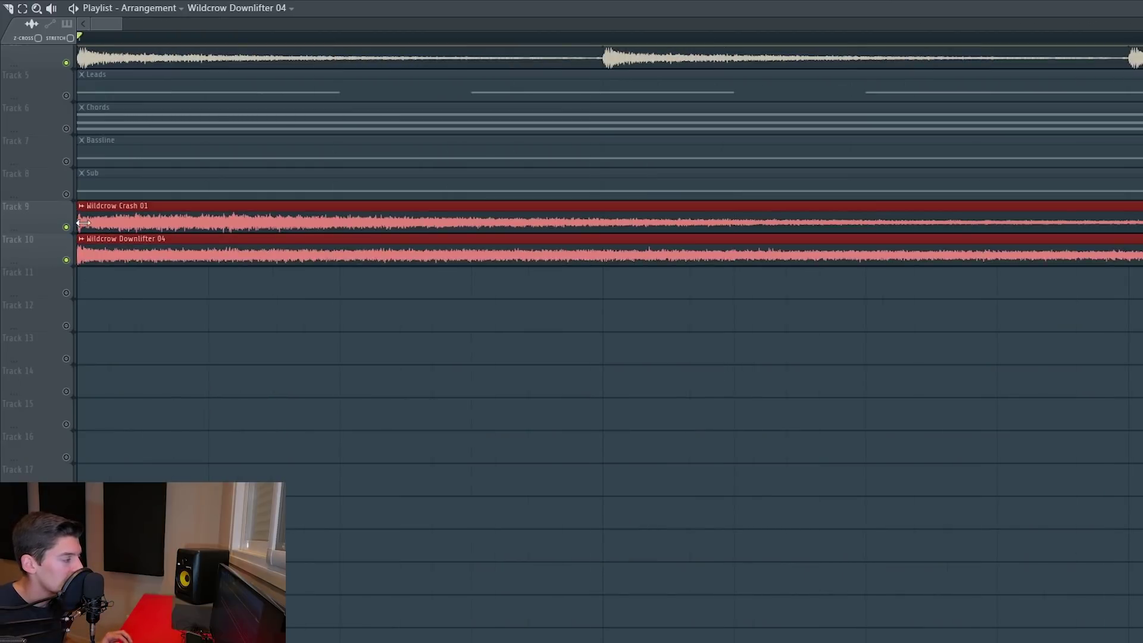
drag(83, 223, 88, 223)
click(107, 293)
drag(604, 38, 78, 38)
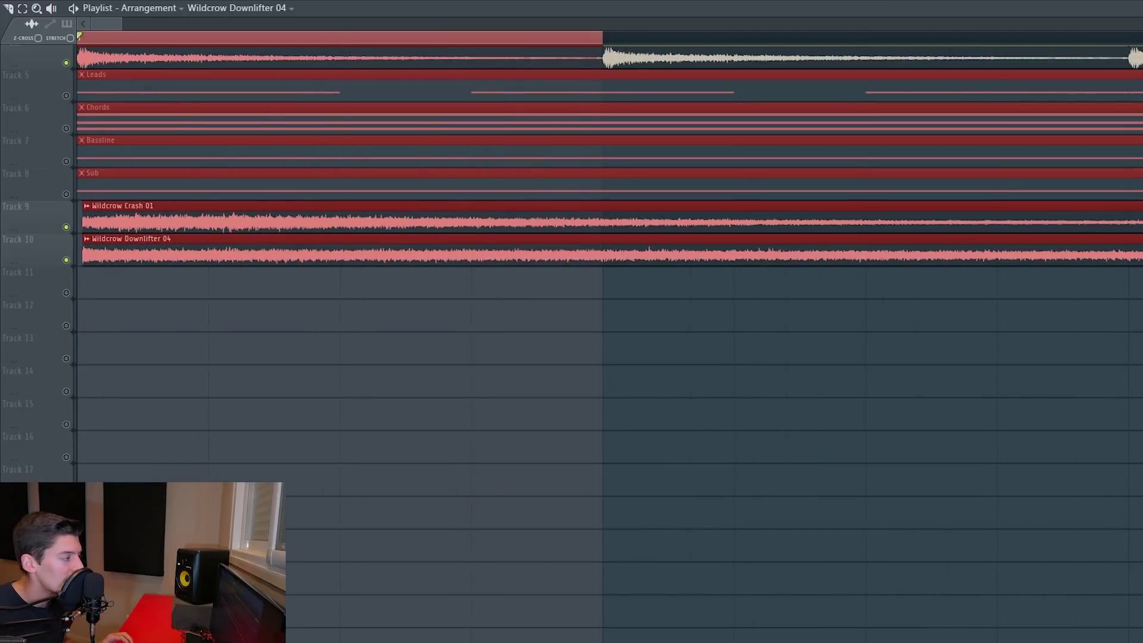
ctrl+click(184, 387)
Extend both clips back to the start of the bar, play the loop for comparison, undo the extension and stop playback
scroll(49, 123, up, 3)
drag(80, 359, 77, 324)
key(space)
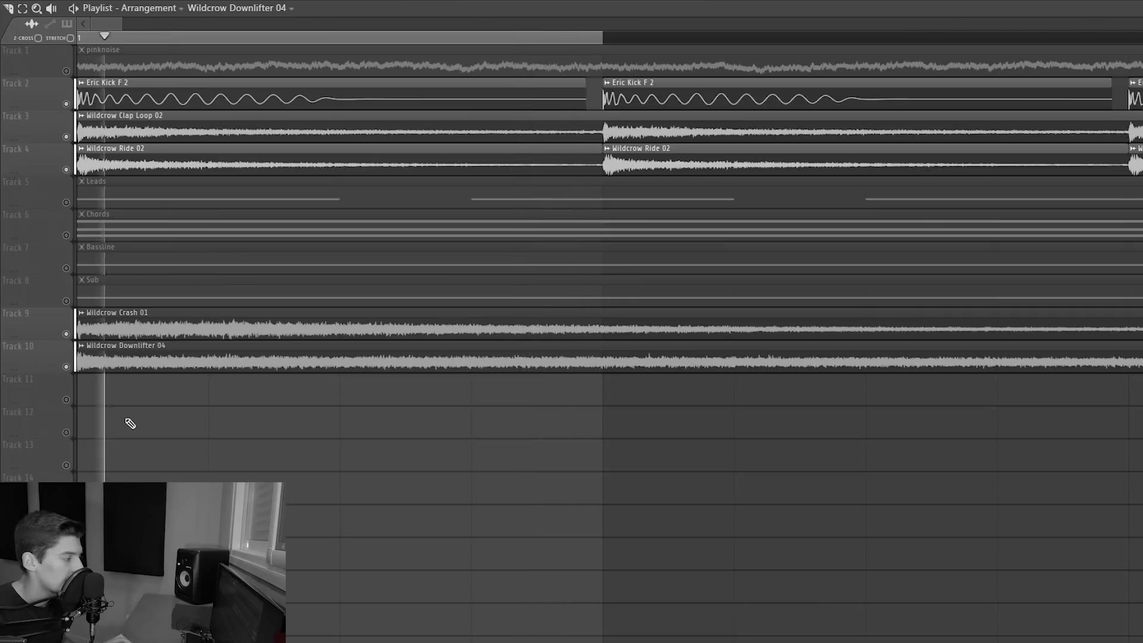
key(ctrl+z)
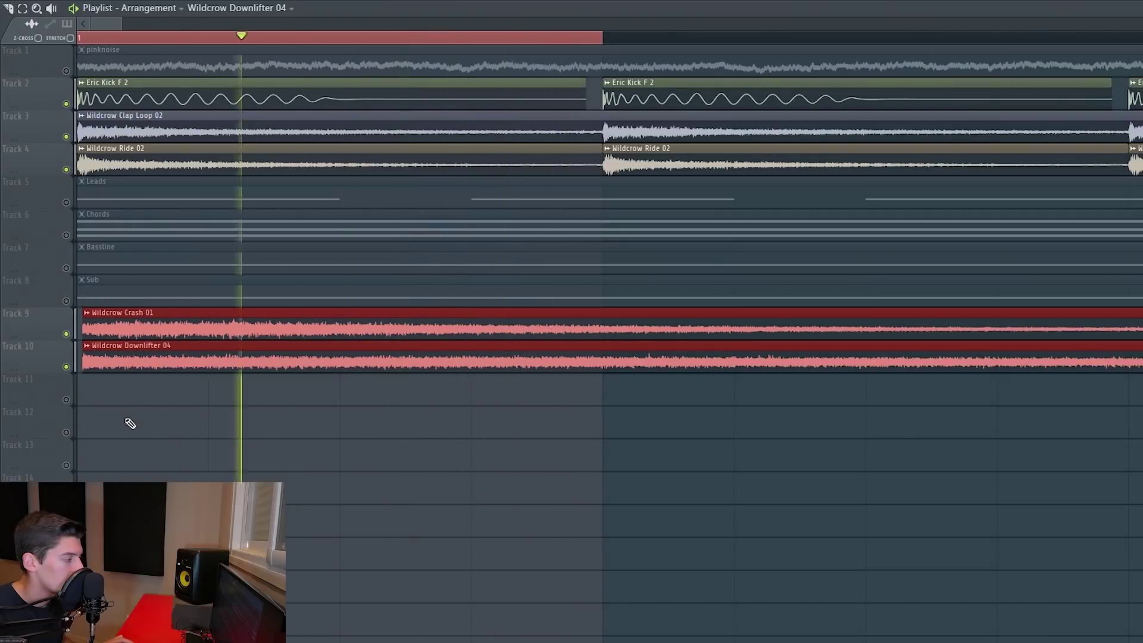
key(space)
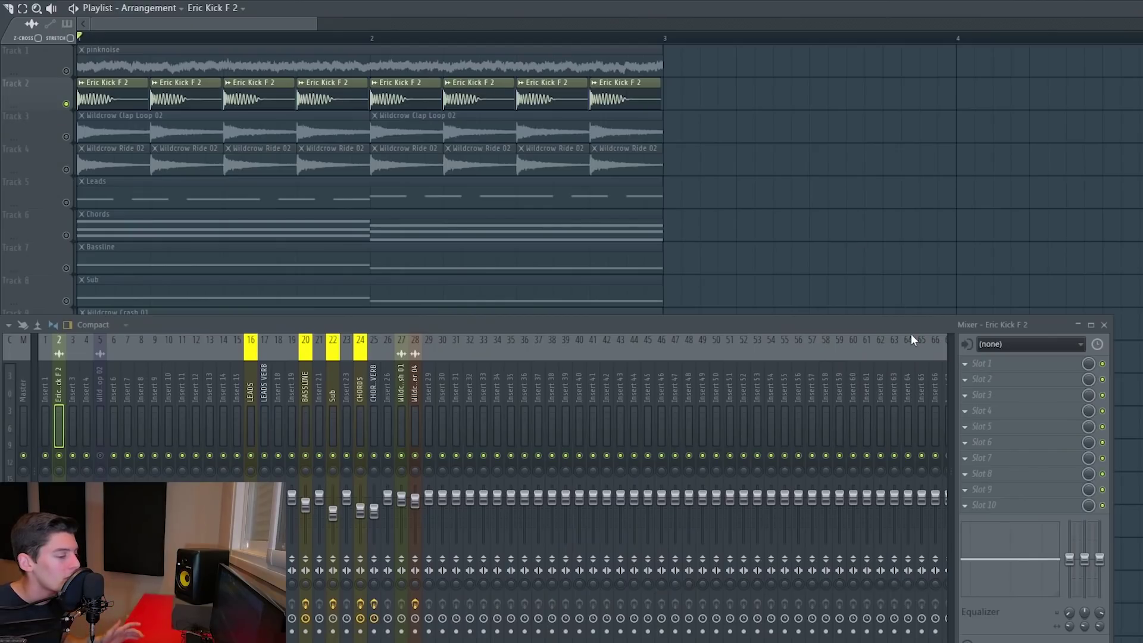
Add Fruity parametric EQ 2 to slot 1 of the Eric Kick F 2 mixer track
click(985, 369)
click(632, 475)
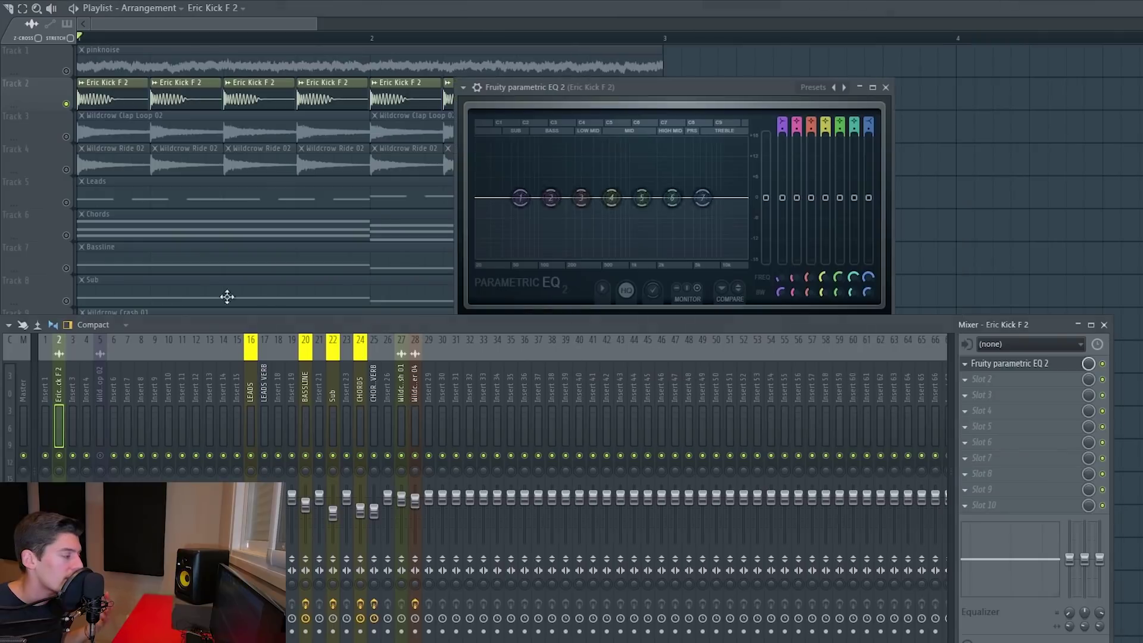
drag(649, 89, 552, 50)
Boost band 6 of the kick's EQ to the maximum at about 6.1 kHz while auditioning the kick
drag(575, 159, 604, 119)
key(space)
drag(757, 118, 762, 129)
mouse_move(605, 102)
mouse_down()
mouse_move(605, 135)
mouse_move(605, 101)
mouse_up()
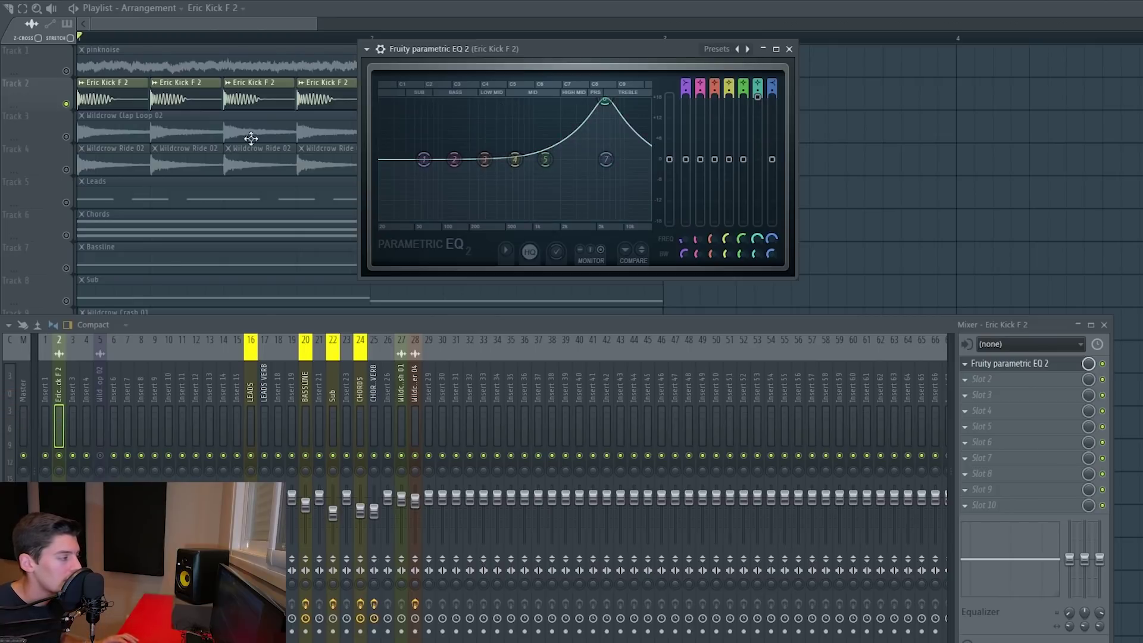
Enable every playlist track except pinknoise, play the full mix to compare the kick EQ on and off, and reduce the band 6 boost
right_click(66, 103)
click(66, 71)
click(1103, 363)
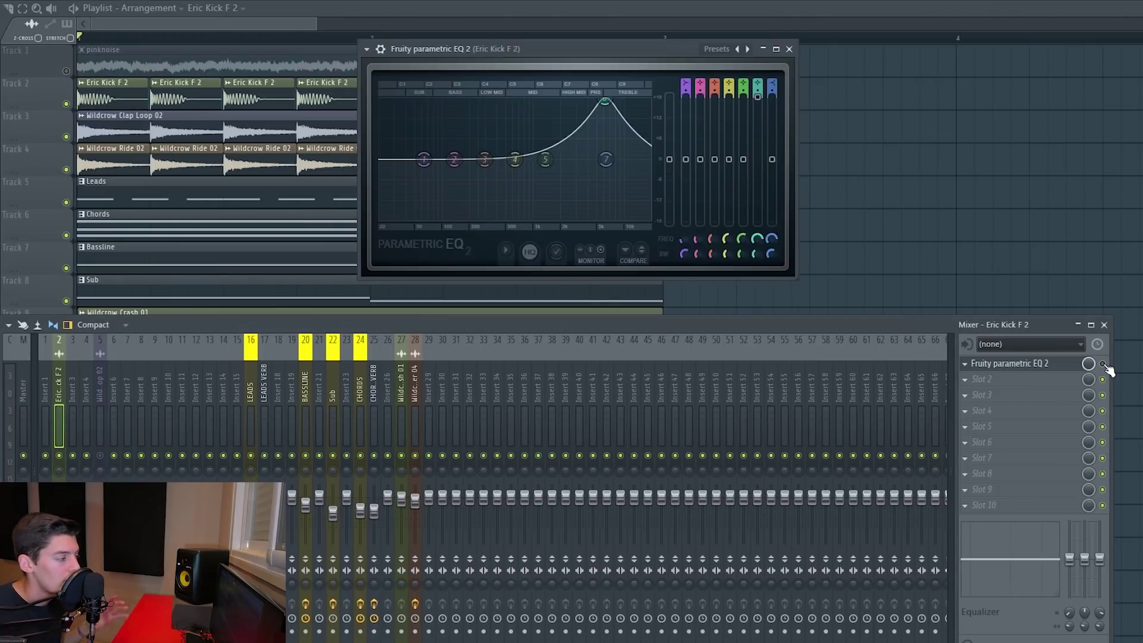
key(space)
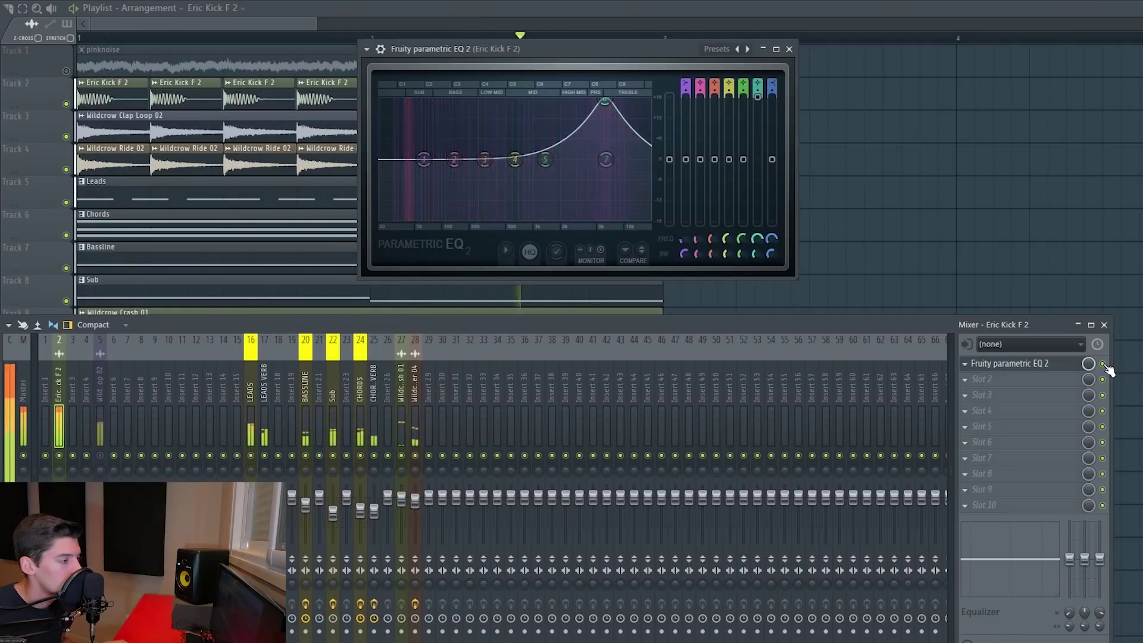
key(space)
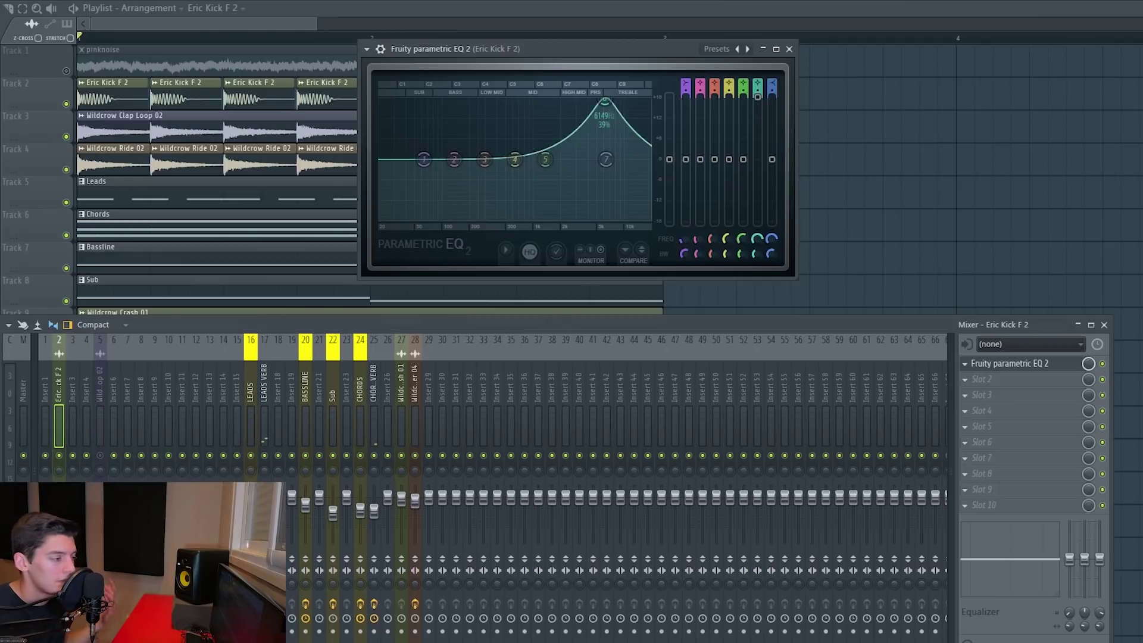
drag(605, 102, 605, 132)
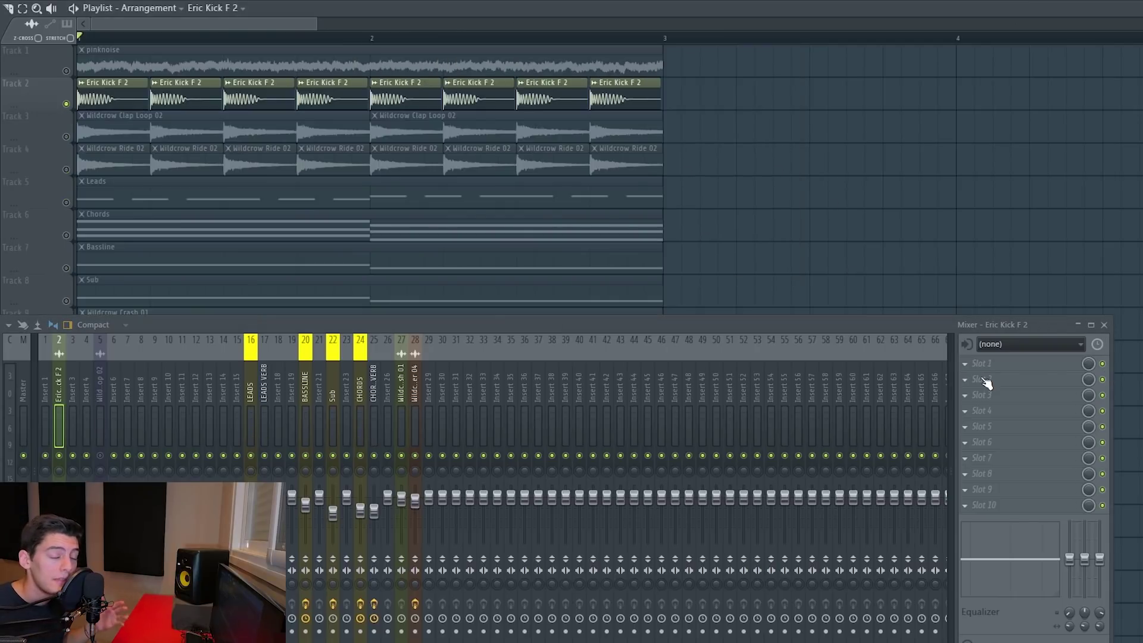
Add Transient Processor to slot 2 of the Eric Kick F 2 mixer track and raise its attack while the kick plays
click(987, 382)
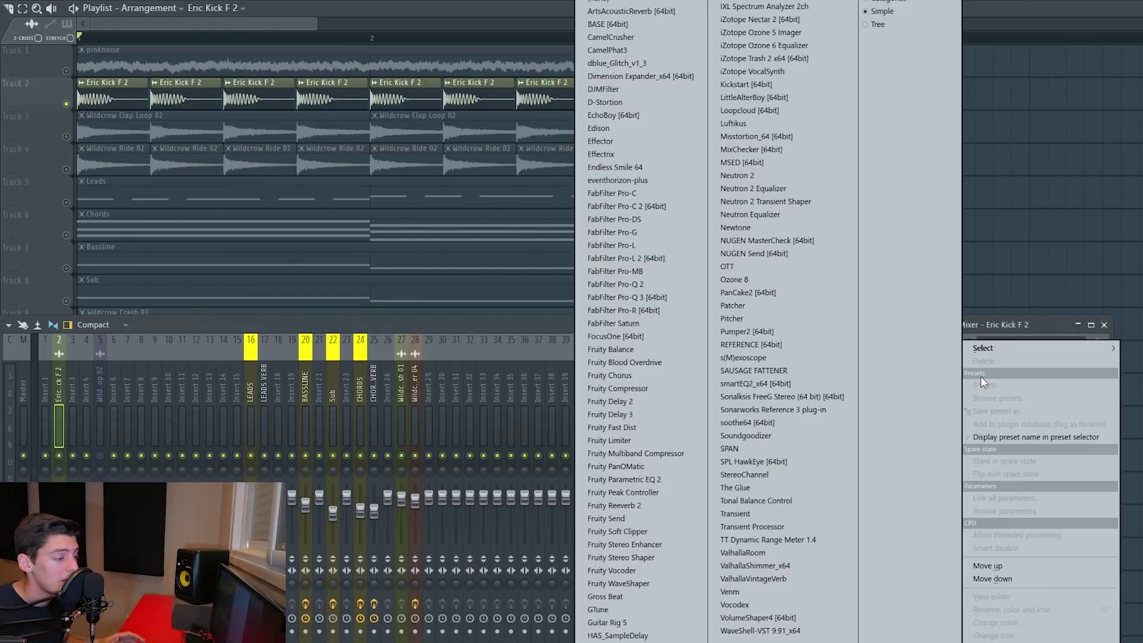
click(768, 529)
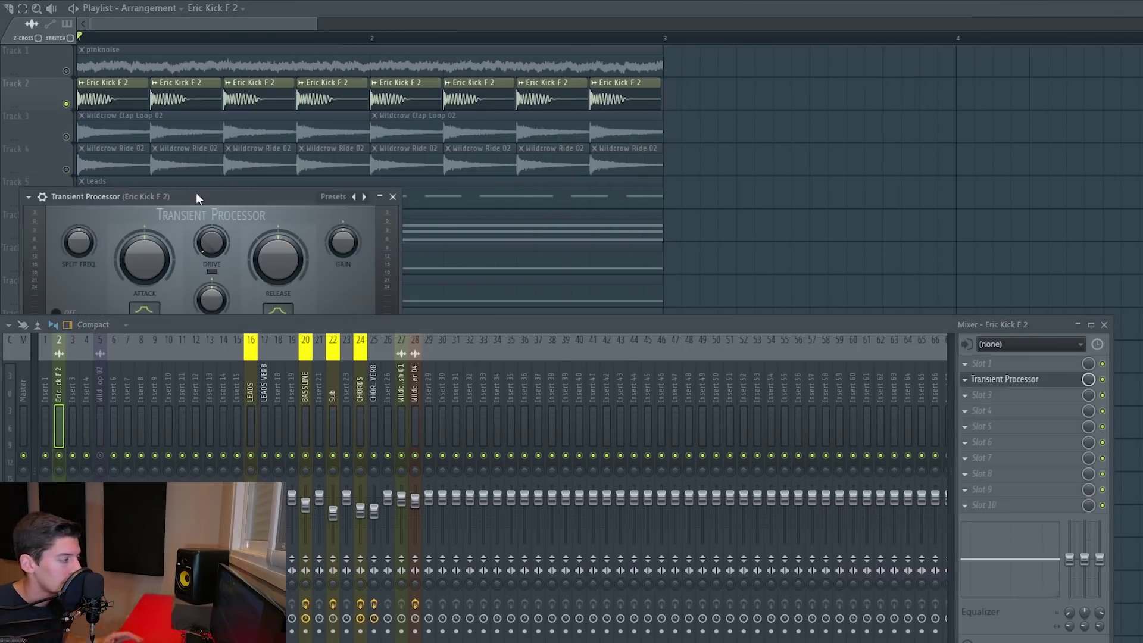
drag(198, 199, 545, 39)
key(space)
drag(498, 116, 498, 59)
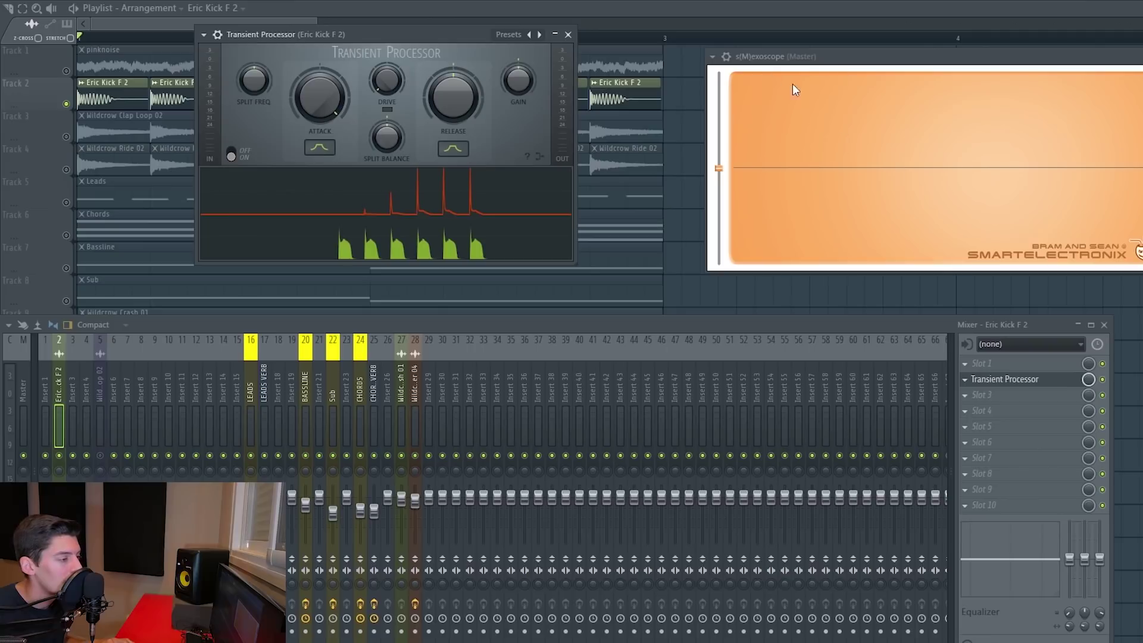
Play the kick to examine how the raised attack shapes its waveform in the Master track's s(M)exoscope
click(819, 67)
key(space)
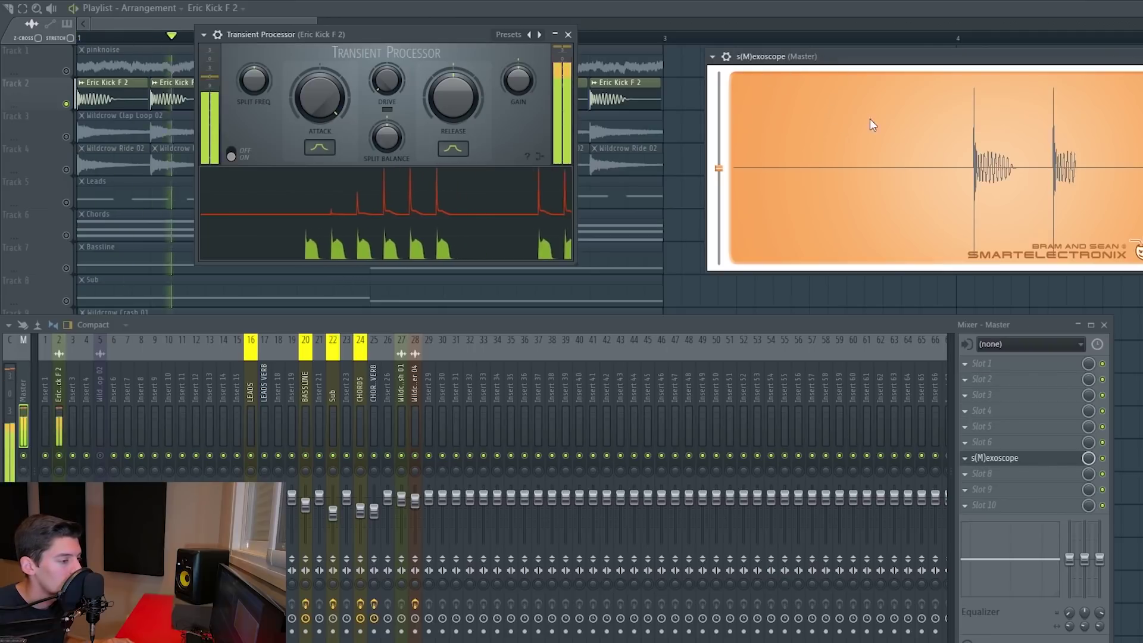
key(space)
click(462, 44)
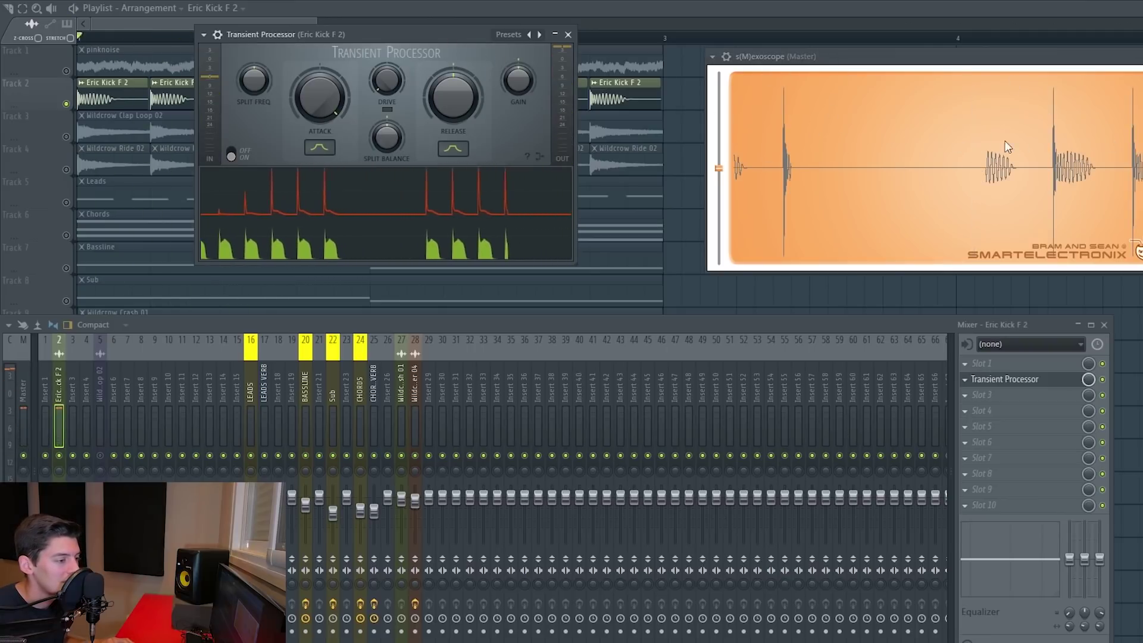
key(space)
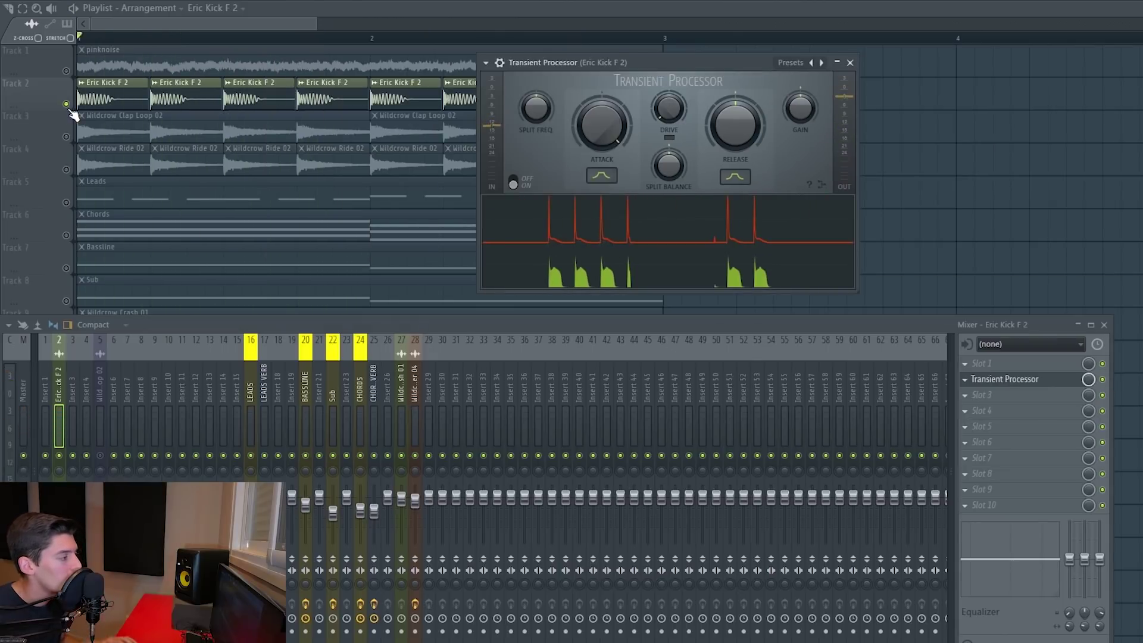
Enable every playlist track except pinknoise and play the full mix with the kick's Transient Processor
right_click(66, 105)
click(67, 71)
click(993, 377)
key(space)
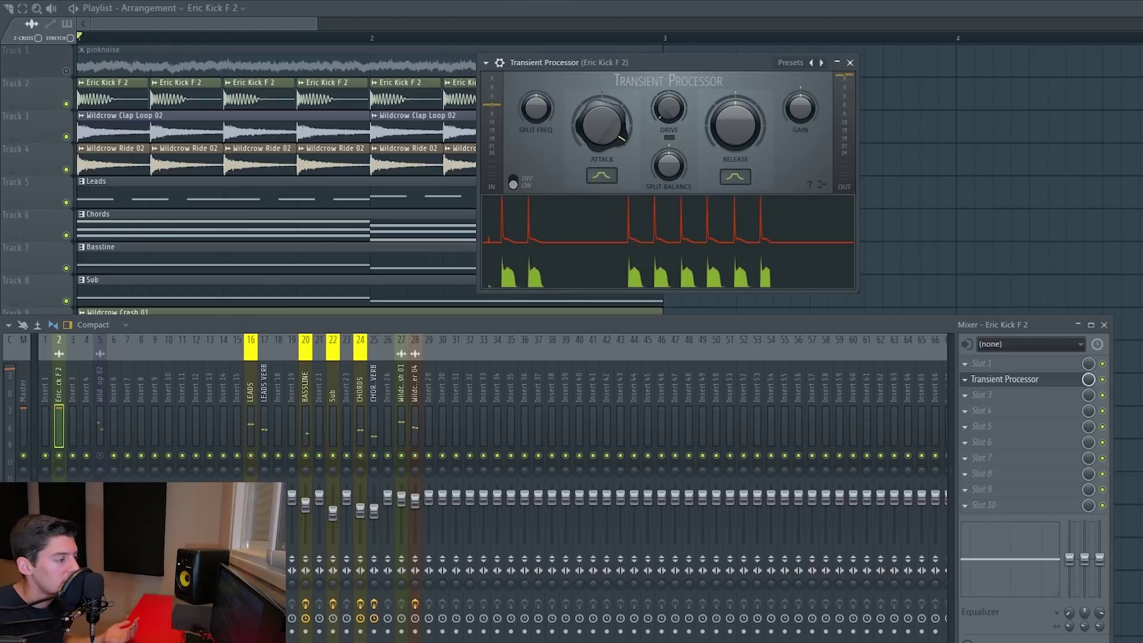
Replace the kick's Transient Processor with The Glue in slot 3 and lower the mixer window to reveal its controls
click(969, 381)
mouse_move(981, 396)
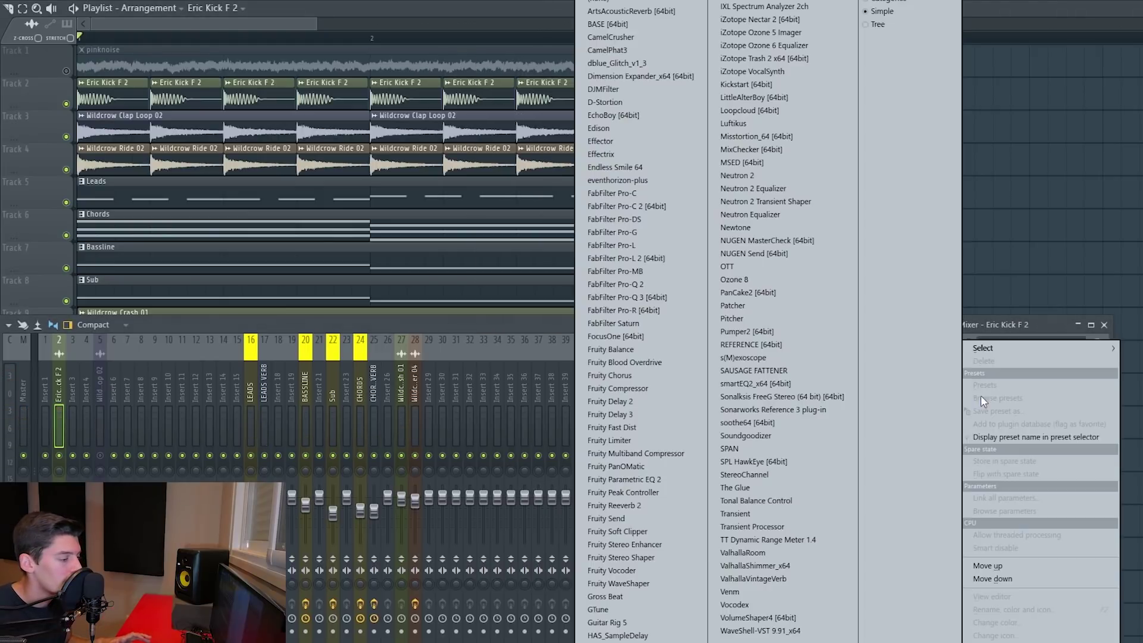
click(784, 488)
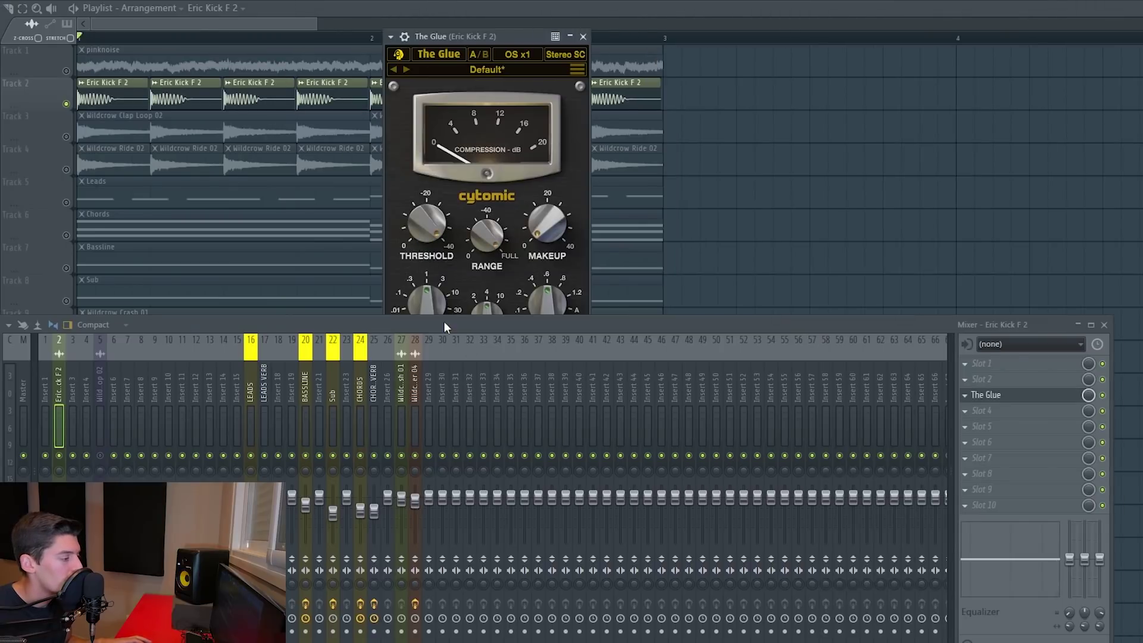
drag(445, 327, 443, 389)
Set The Glue's attack to 10 ms and its threshold to about -20 dB while the kick plays
key(space)
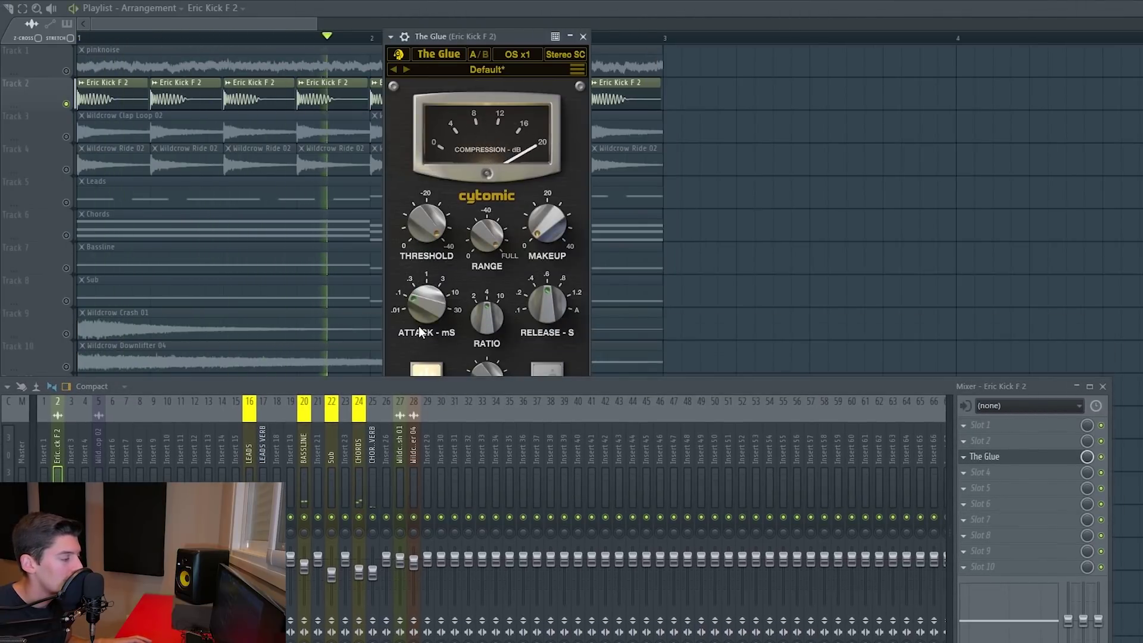
drag(420, 331, 430, 288)
mouse_move(439, 241)
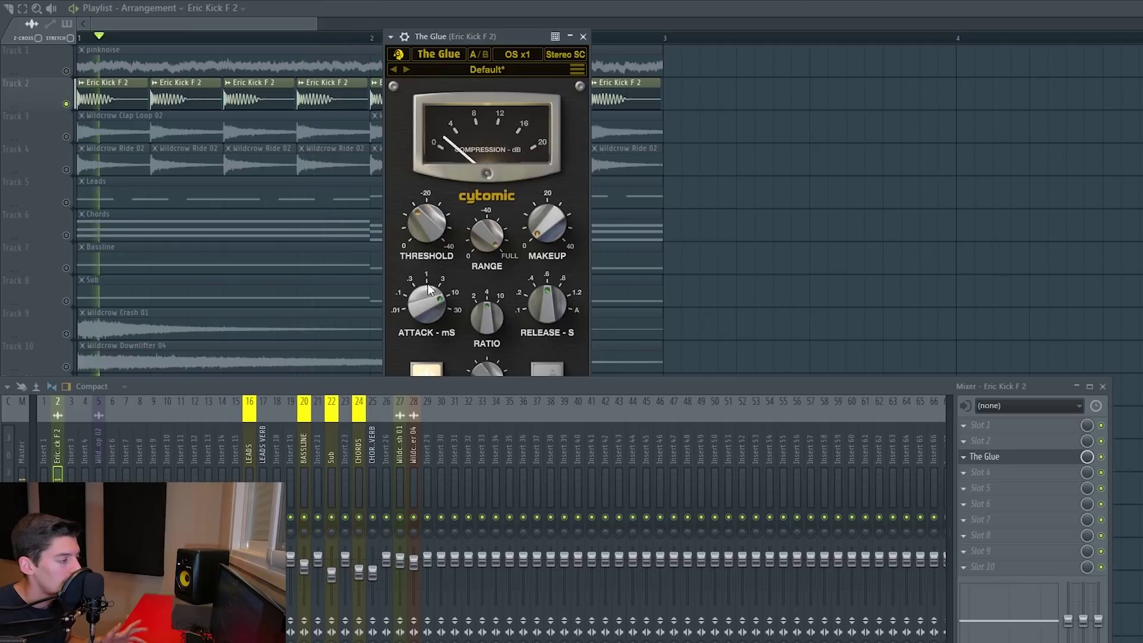
drag(419, 225, 412, 207)
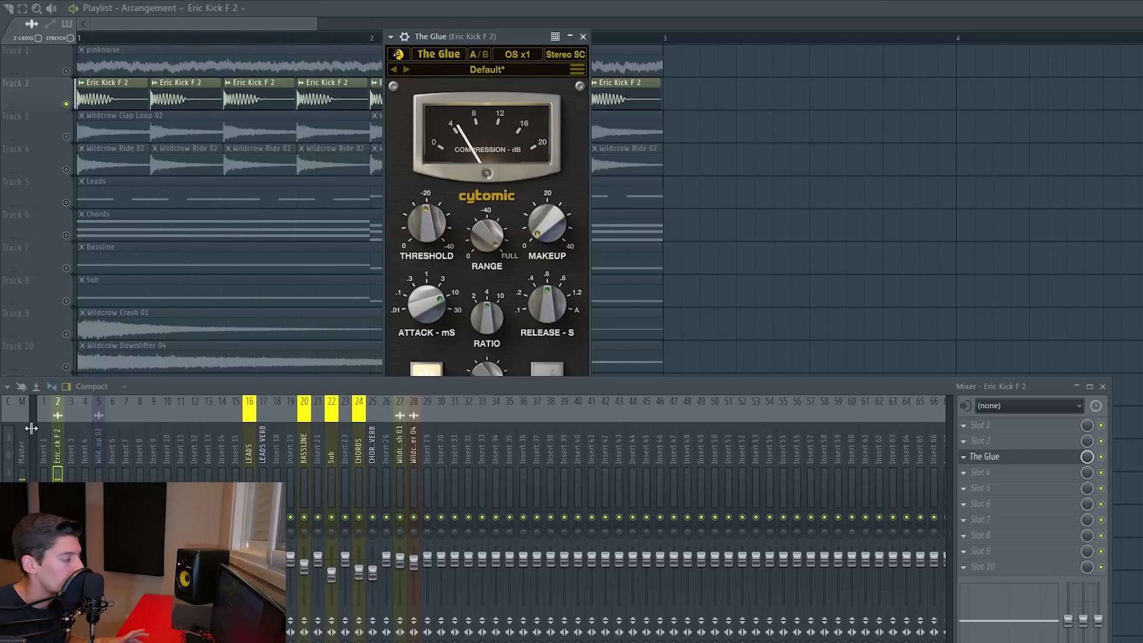
Open s(M)exoscope on the Master track beside The Glue and play the kick to examine its compressed waveform
click(23, 444)
click(988, 520)
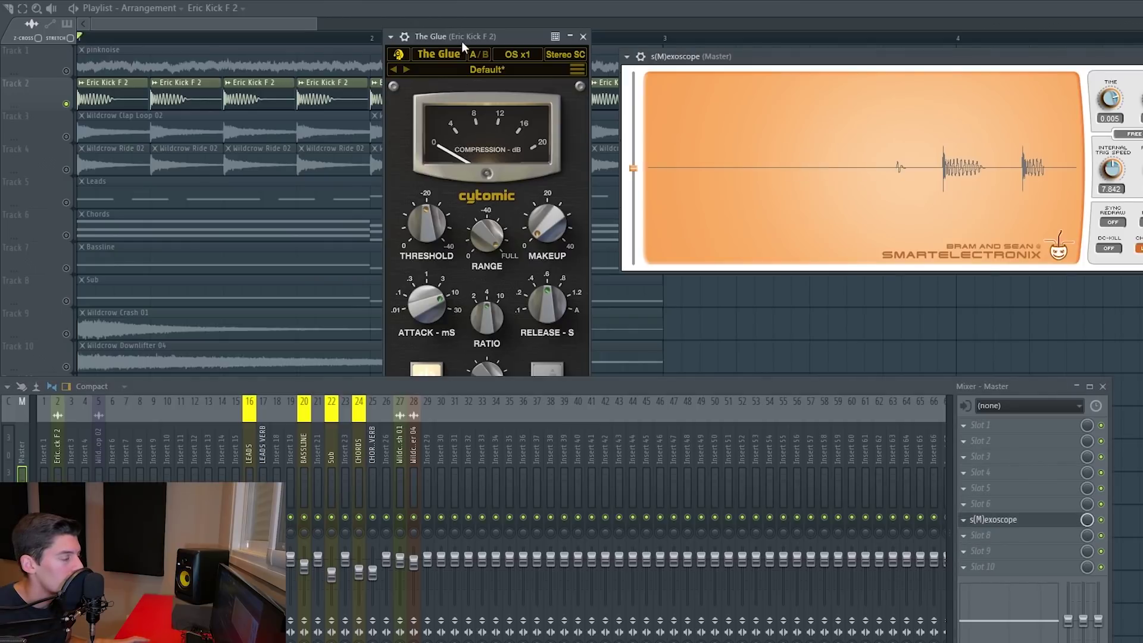
drag(462, 41, 401, 23)
key(space)
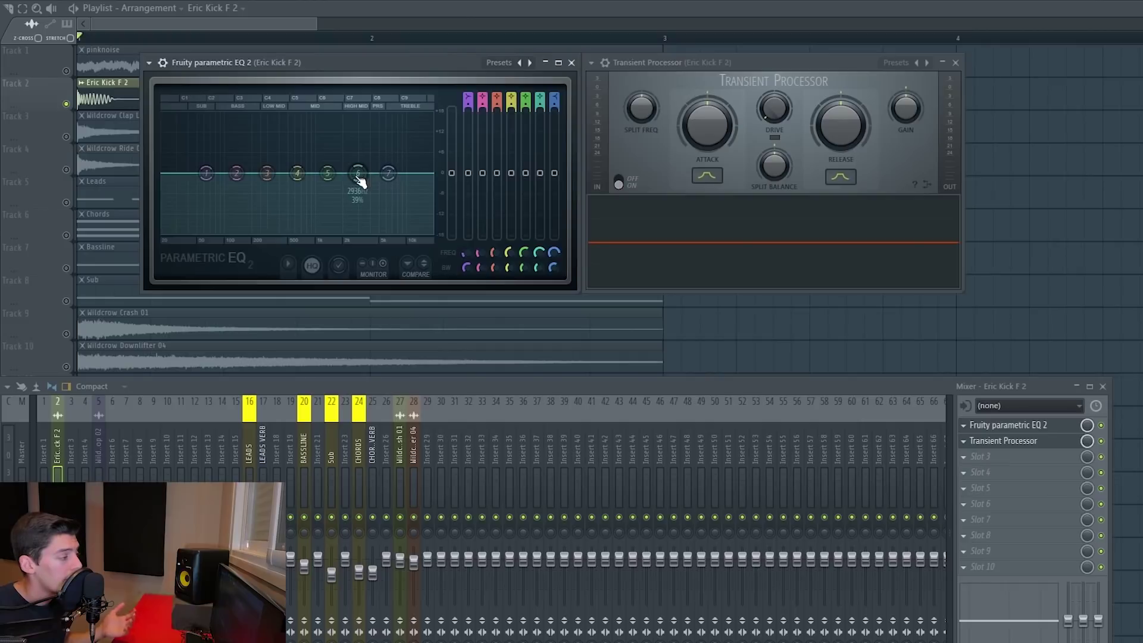
Move band 6 of the kick's Fruity parametric EQ 2 to a higher frequency with a slight boost
drag(359, 176, 381, 169)
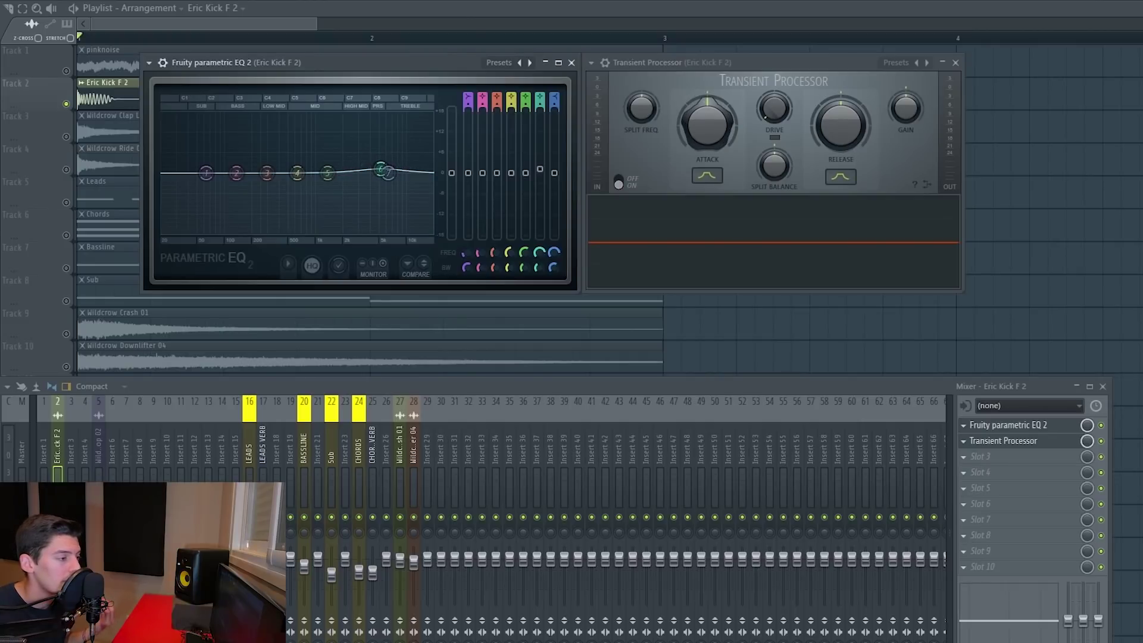